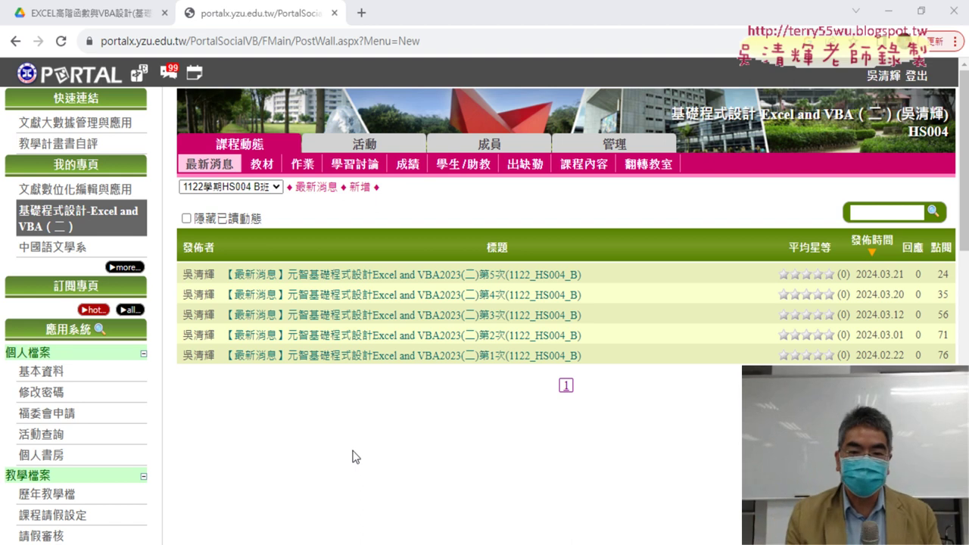
- Expand the 第5次 announcement and highlight XLSM in its first lesson line
{"action": "left_click", "coordinate": [439, 276]}
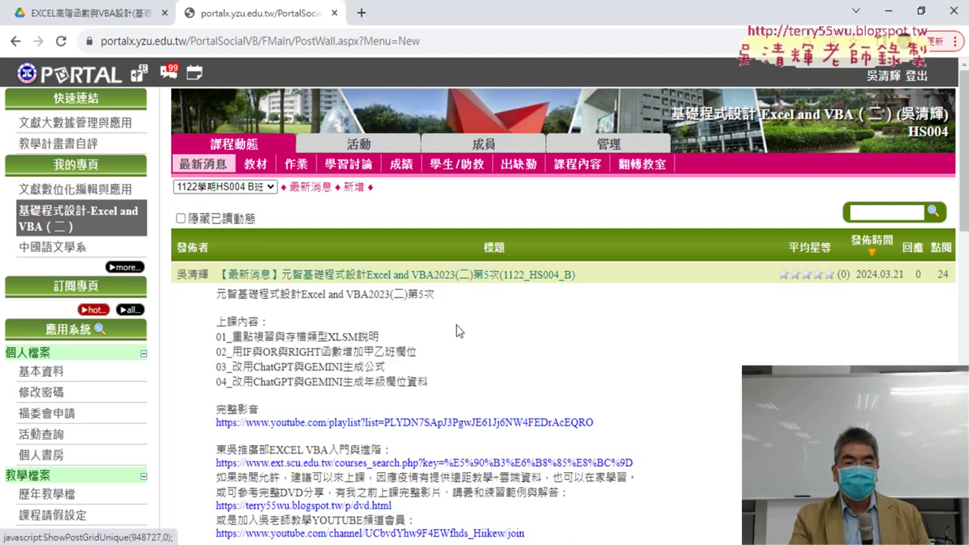
{"action": "scroll", "coordinate": [460, 333], "scroll_direction": "down", "scroll_amount": 1}
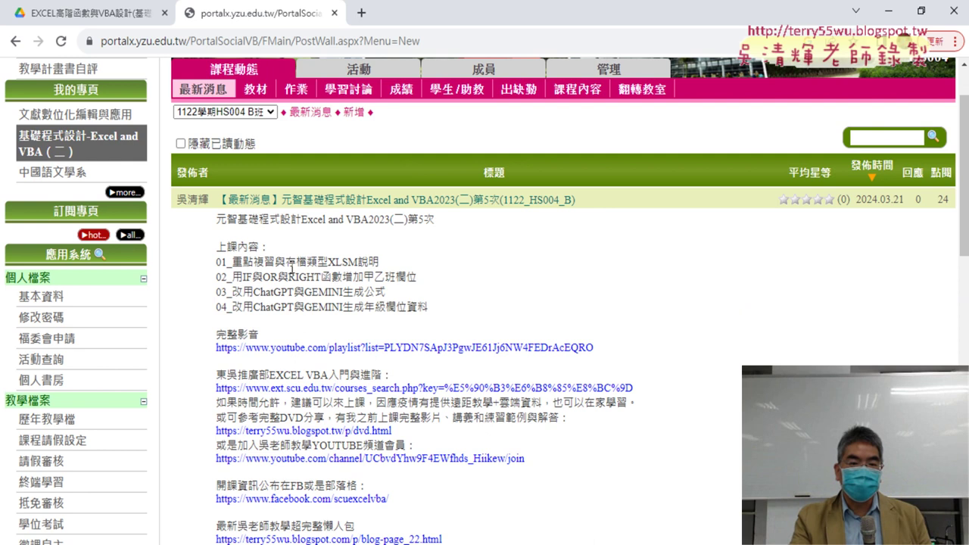
{"action": "left_click_drag", "start_coordinate": [327, 262], "coordinate": [359, 260]}
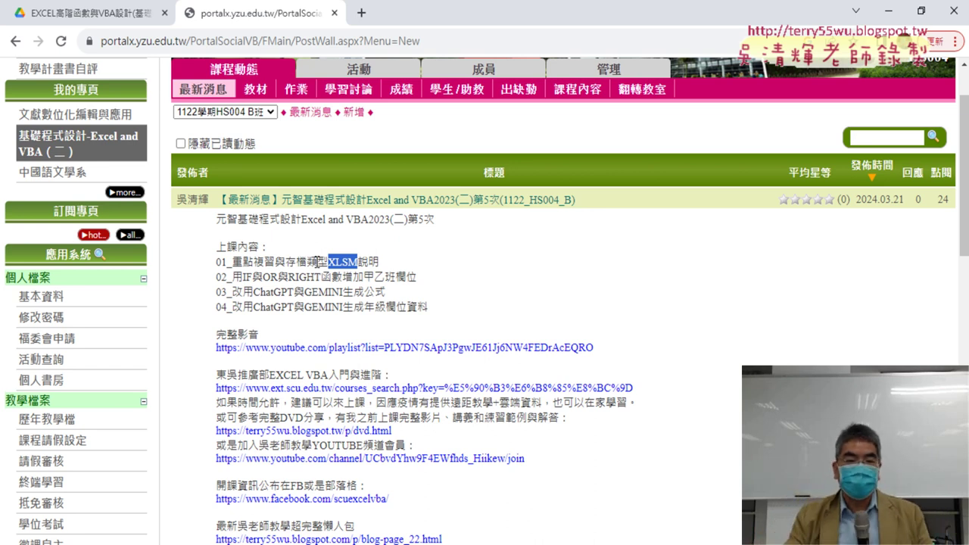
{"action": "key", "text": "alt+Tab"}
{"action": "key", "text": "alt+Tab"}
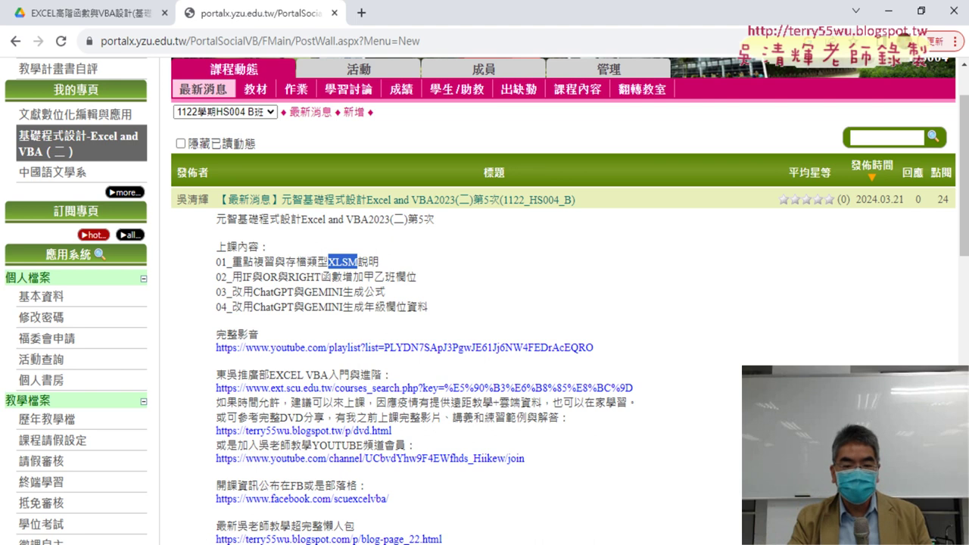
{"action": "key", "text": "alt+Tab"}
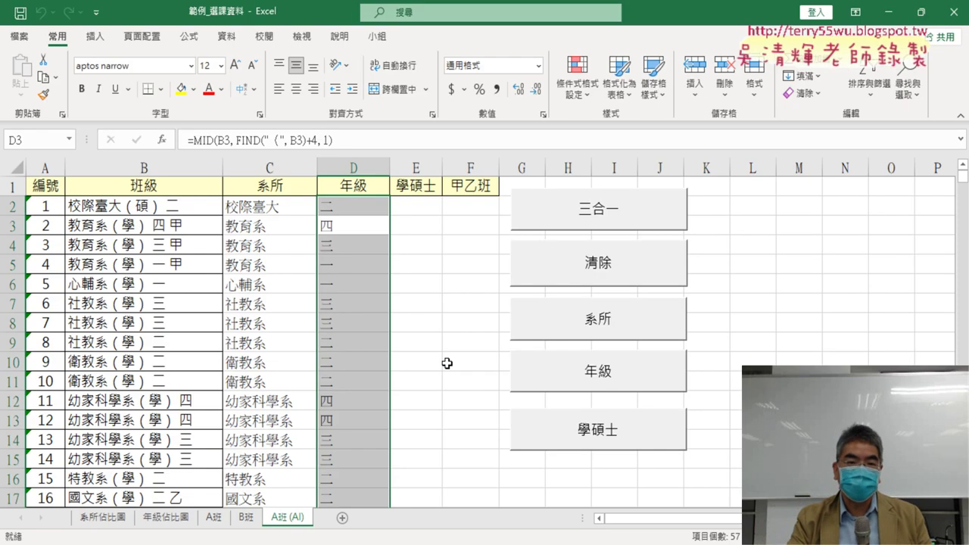
{"action": "left_click", "coordinate": [272, 209]}
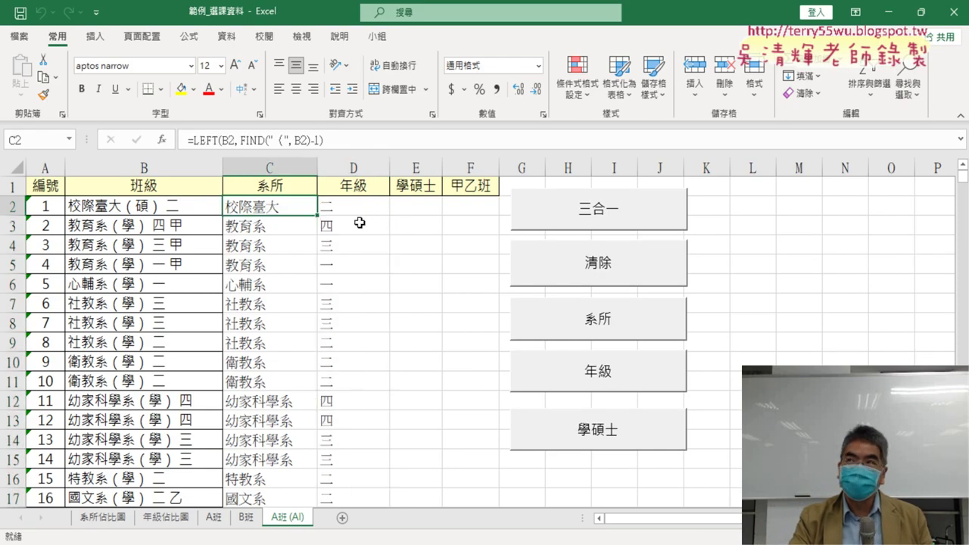
{"action": "left_click", "coordinate": [159, 165]}
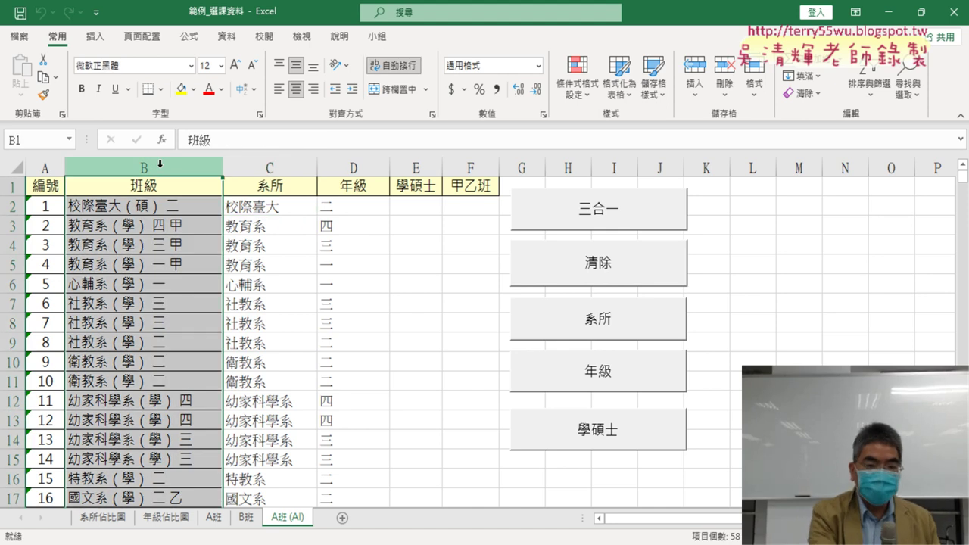
{"action": "mouse_move", "coordinate": [39, 266]}
{"action": "left_mouse_down"}
{"action": "mouse_move", "coordinate": [99, 136]}
{"action": "mouse_move", "coordinate": [40, 231]}
{"action": "left_mouse_up"}
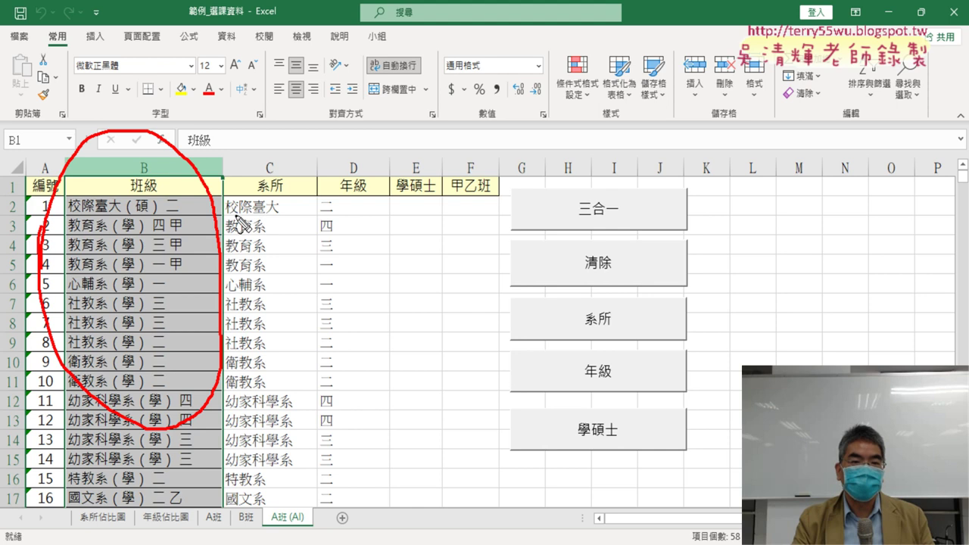
{"action": "left_click_drag", "start_coordinate": [232, 217], "coordinate": [287, 214]}
{"action": "left_click_drag", "start_coordinate": [76, 213], "coordinate": [108, 213]}
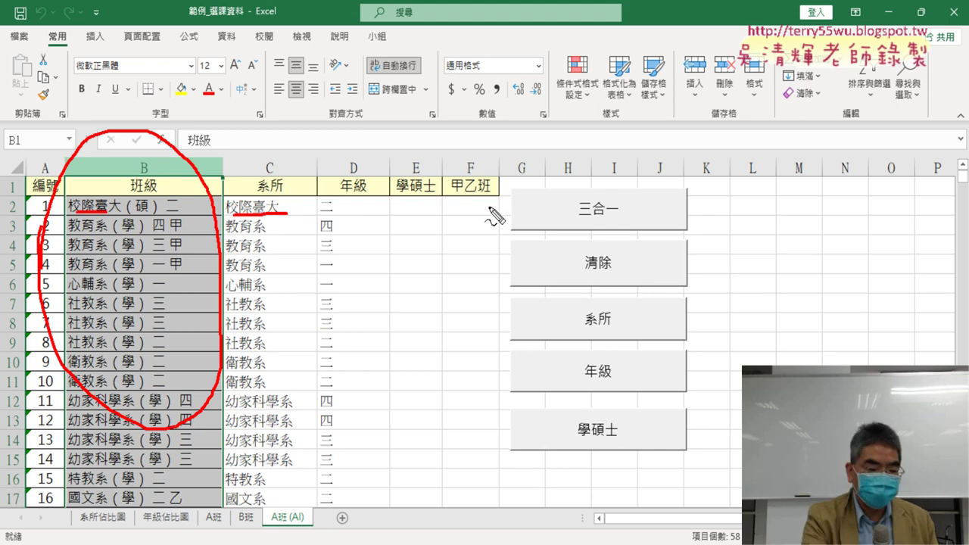
{"action": "key", "text": "Escape"}
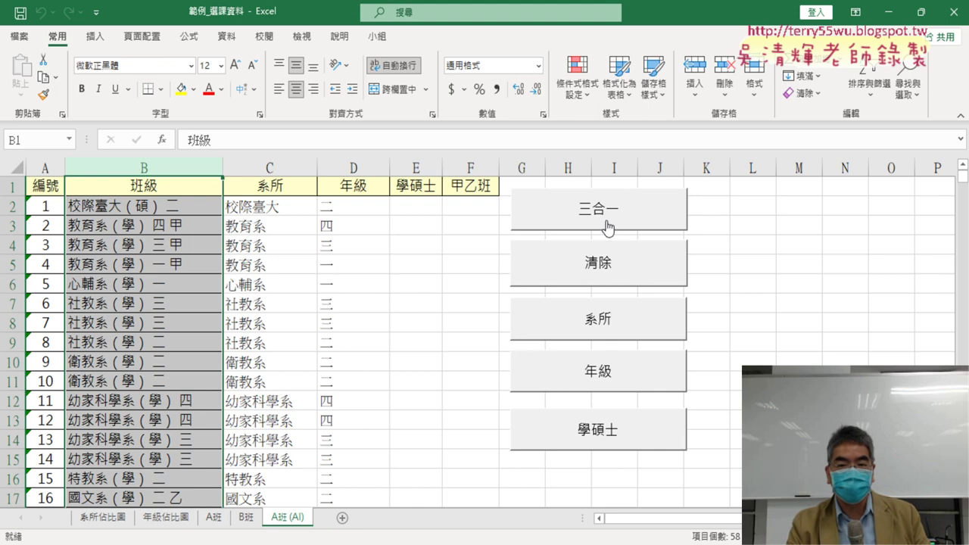
- Clear the department and grade values, refill the 系所 column and check C2's formula
{"action": "left_click", "coordinate": [628, 267]}
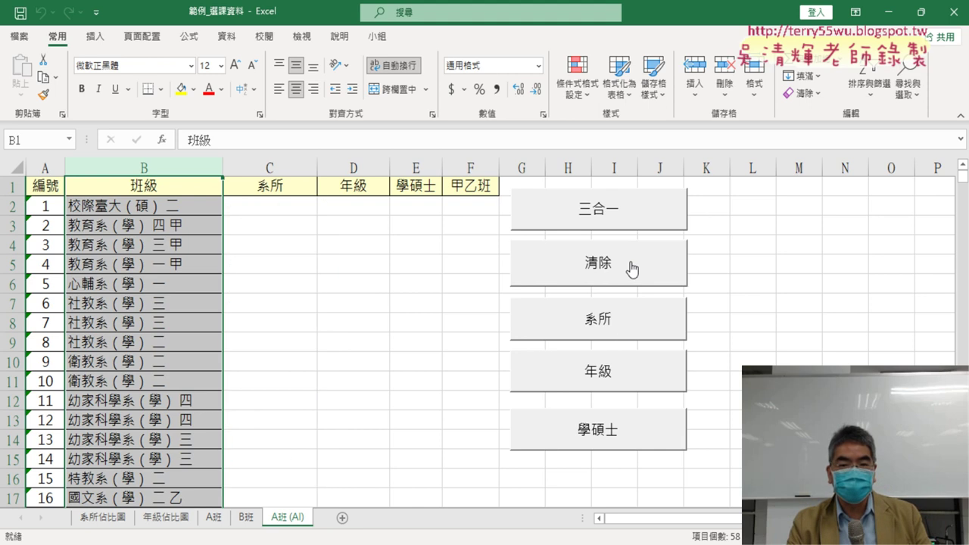
{"action": "left_click", "coordinate": [619, 318]}
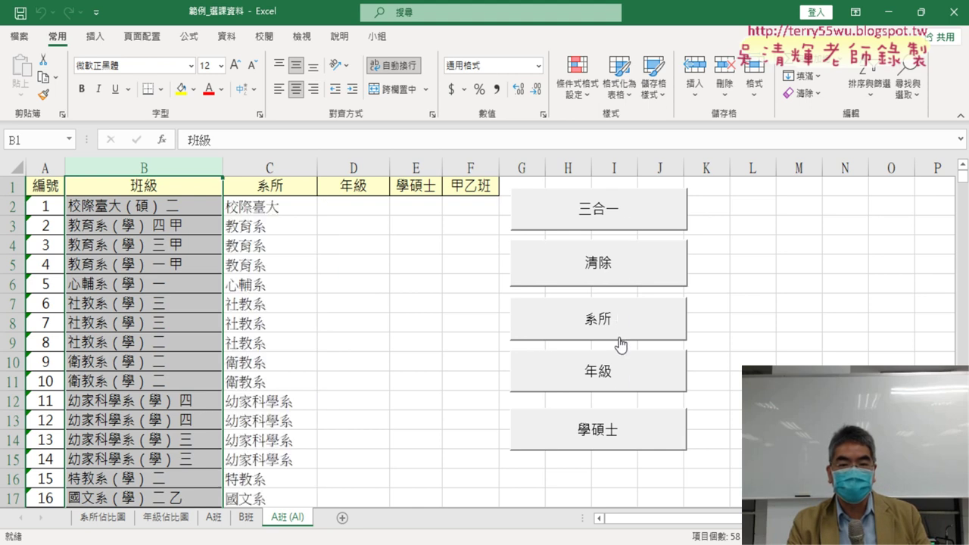
{"action": "left_click", "coordinate": [306, 211]}
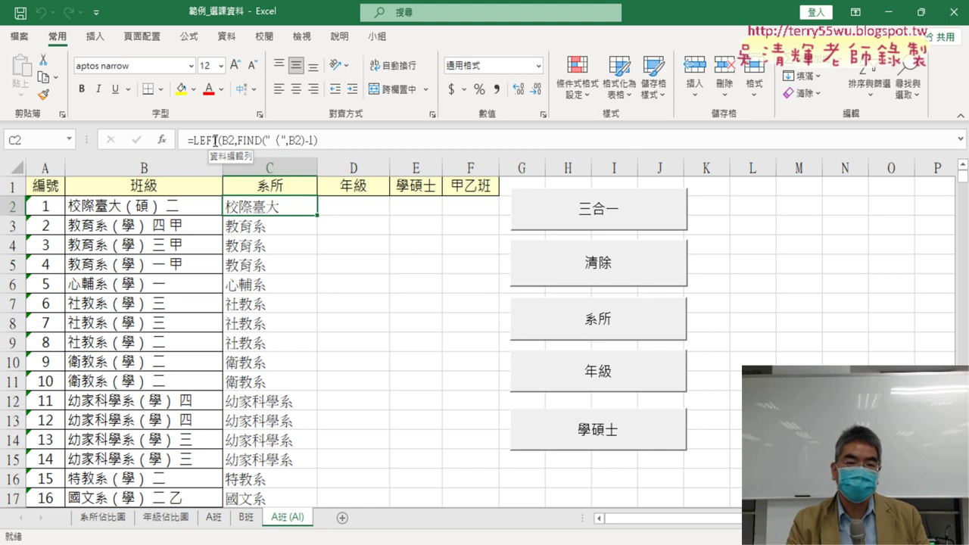
- Fill the 年級 and 學碩士 (碩/學) columns, checking the formulas in D2 and E2
{"action": "left_click", "coordinate": [609, 389]}
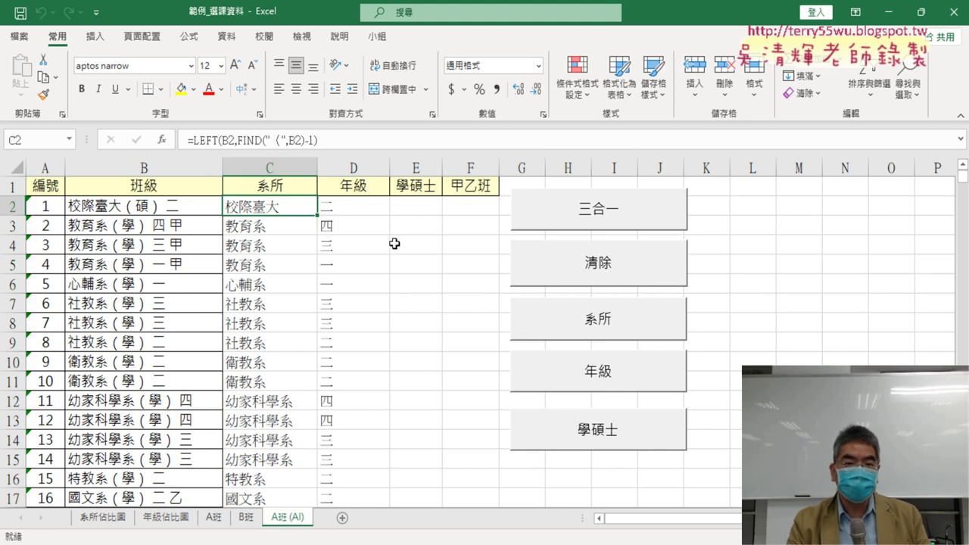
{"action": "left_click", "coordinate": [353, 211]}
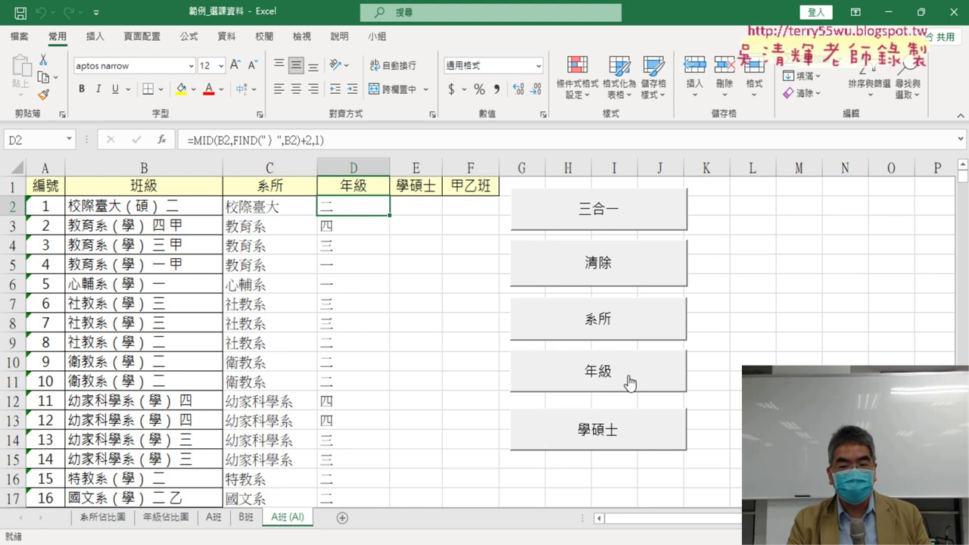
{"action": "left_click", "coordinate": [612, 434]}
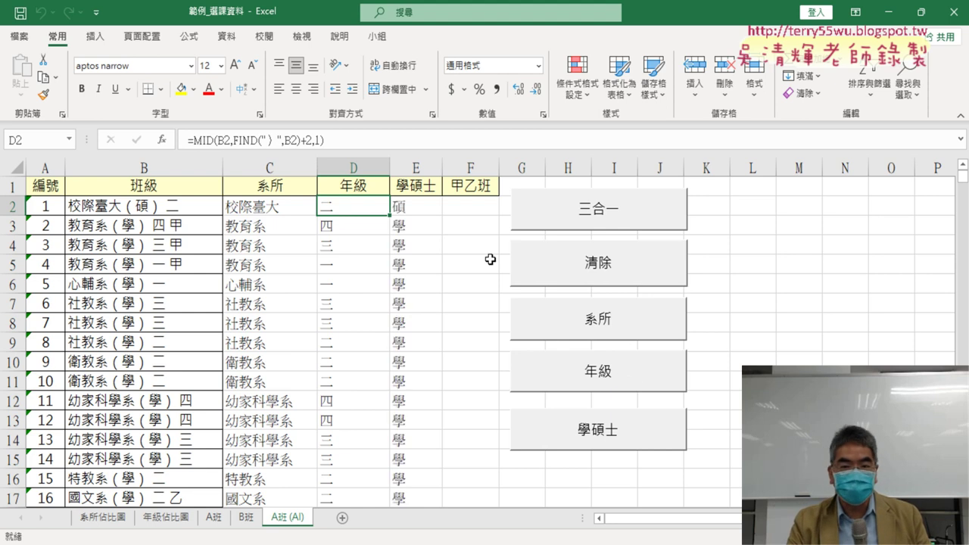
{"action": "left_click", "coordinate": [416, 210]}
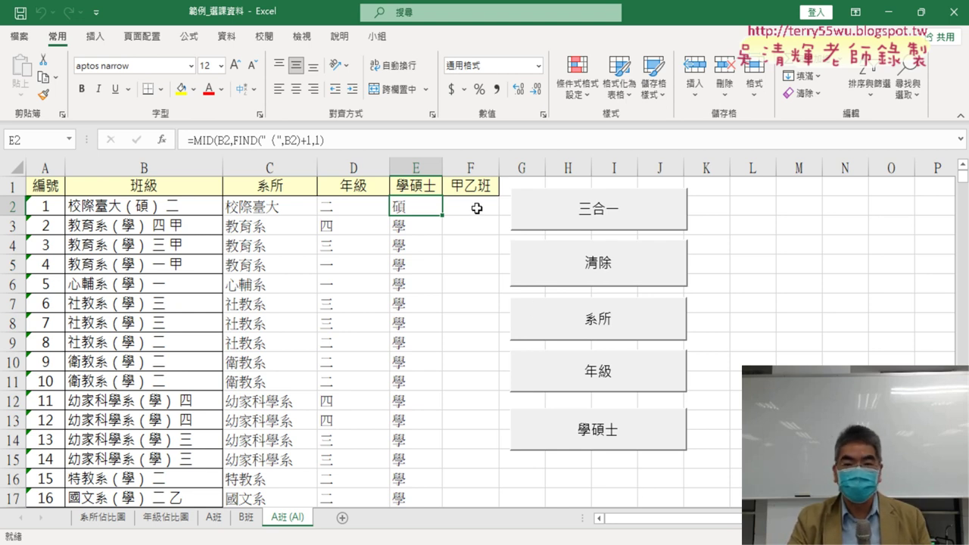
{"action": "left_click", "coordinate": [477, 208]}
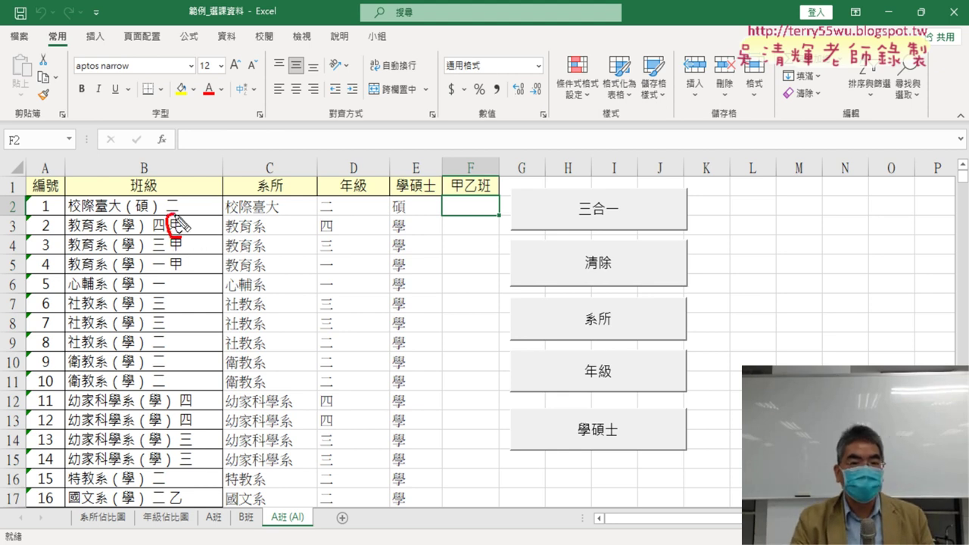
{"action": "left_click_drag", "start_coordinate": [173, 229], "coordinate": [183, 226]}
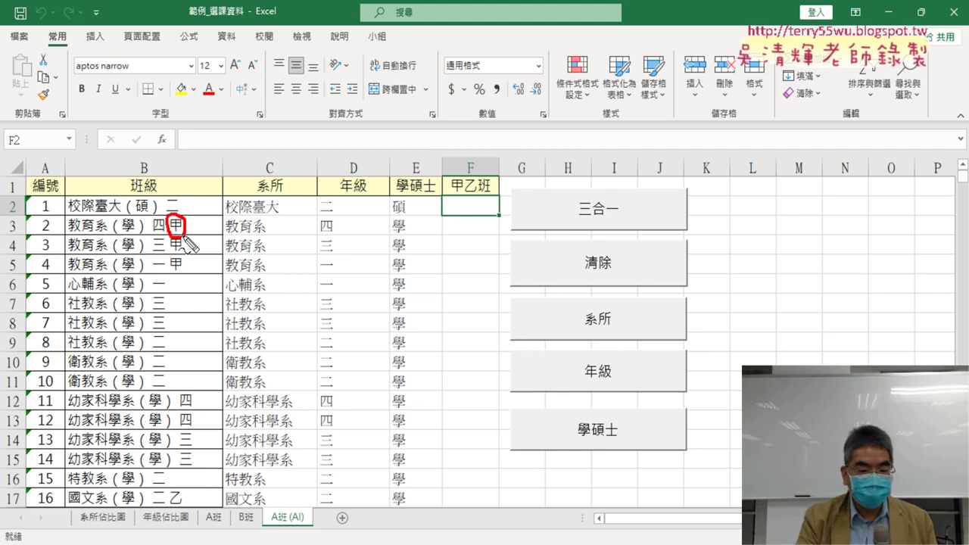
{"action": "key", "text": "Escape"}
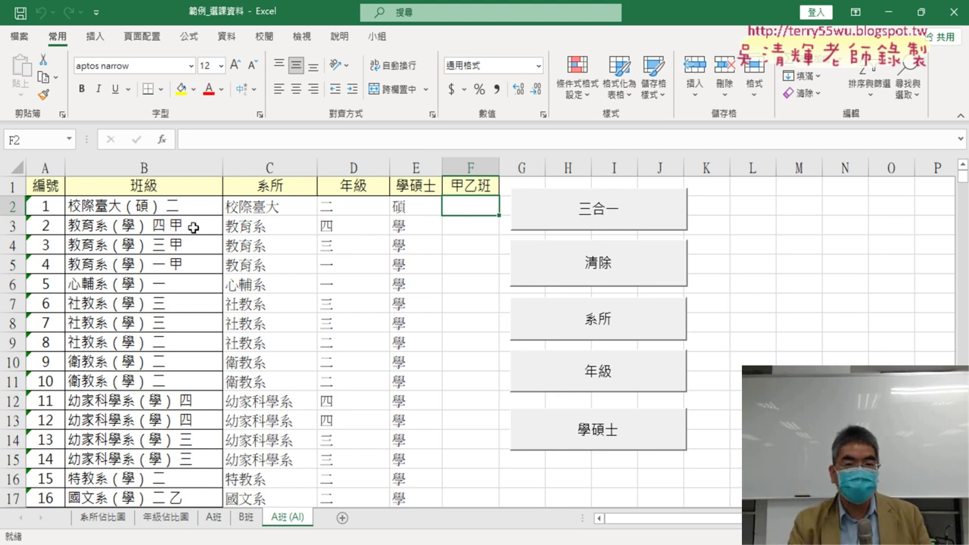
{"action": "left_click", "coordinate": [183, 225]}
{"action": "scroll", "coordinate": [194, 334], "scroll_direction": "down", "scroll_amount": 5}
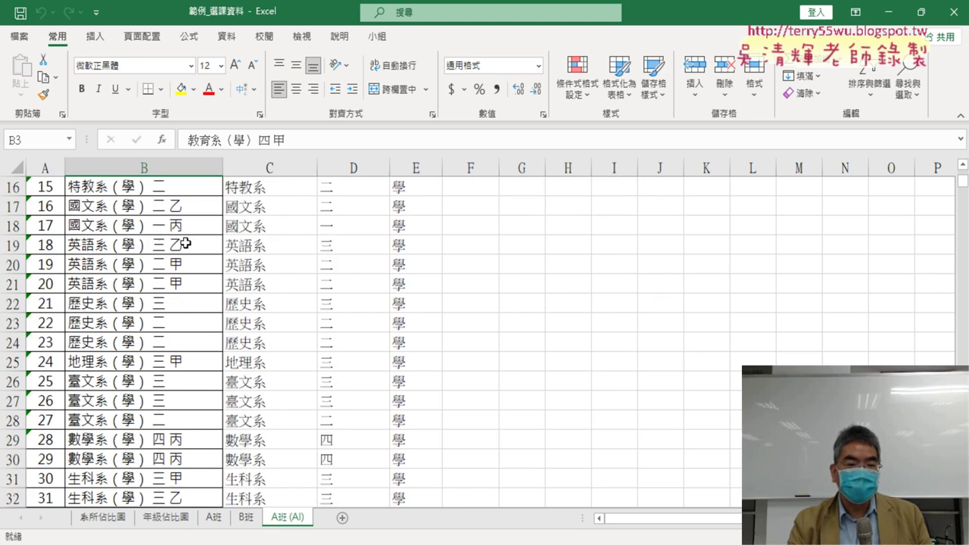
{"action": "left_click", "coordinate": [183, 246]}
{"action": "left_click", "coordinate": [179, 221]}
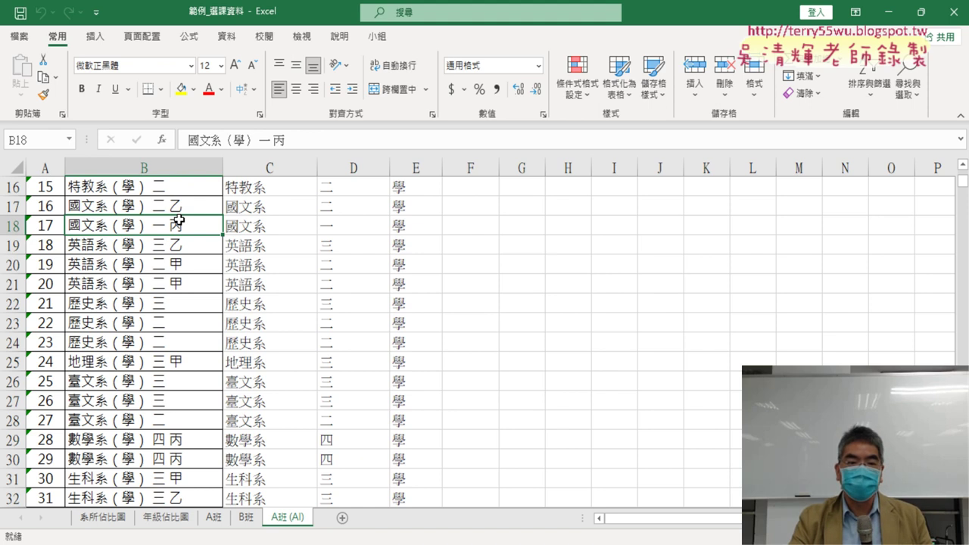
{"action": "scroll", "coordinate": [179, 221], "scroll_direction": "up", "scroll_amount": 5}
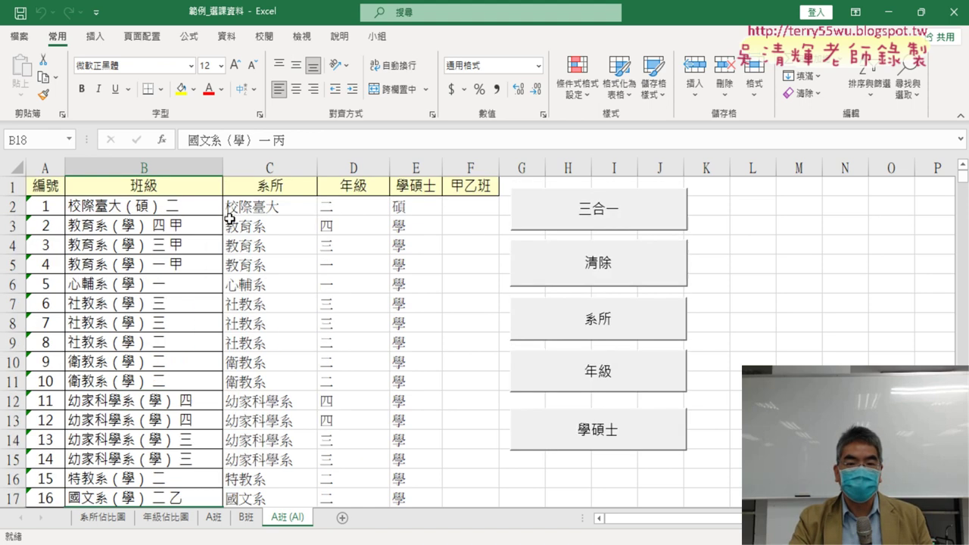
{"action": "left_click", "coordinate": [469, 212]}
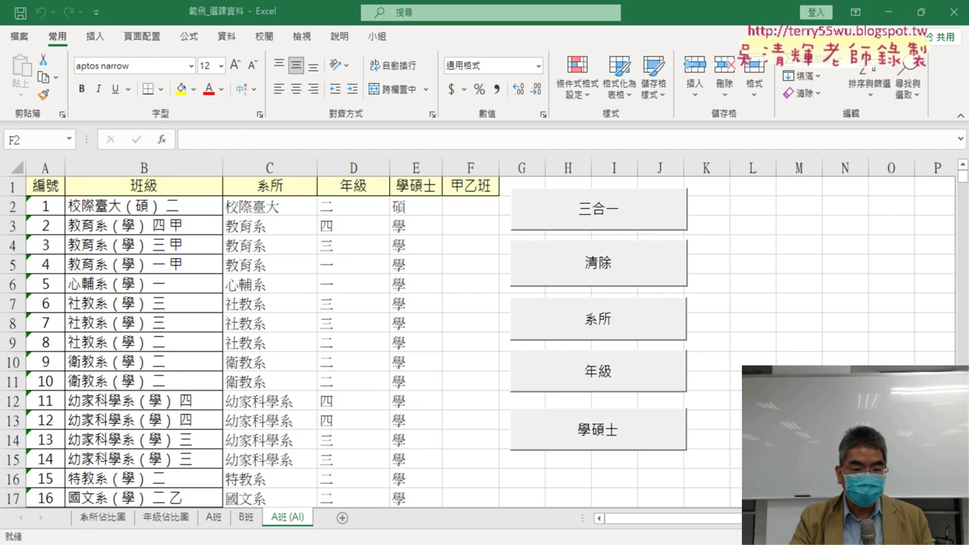
- Highlight 甲乙班 in the announcement's item-02 lesson line, then return to the Excel workbook
{"action": "key", "text": "alt+Tab"}
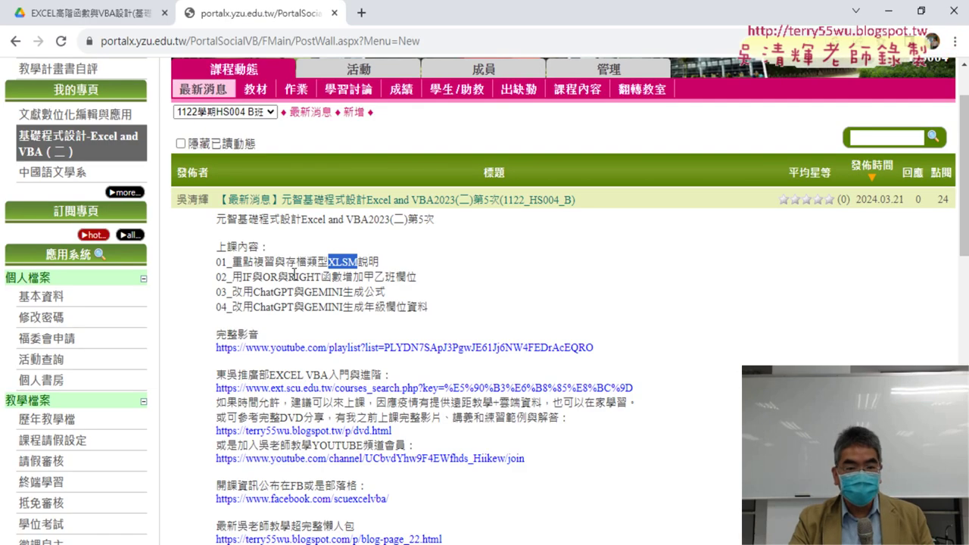
{"action": "left_click_drag", "start_coordinate": [232, 276], "coordinate": [421, 279]}
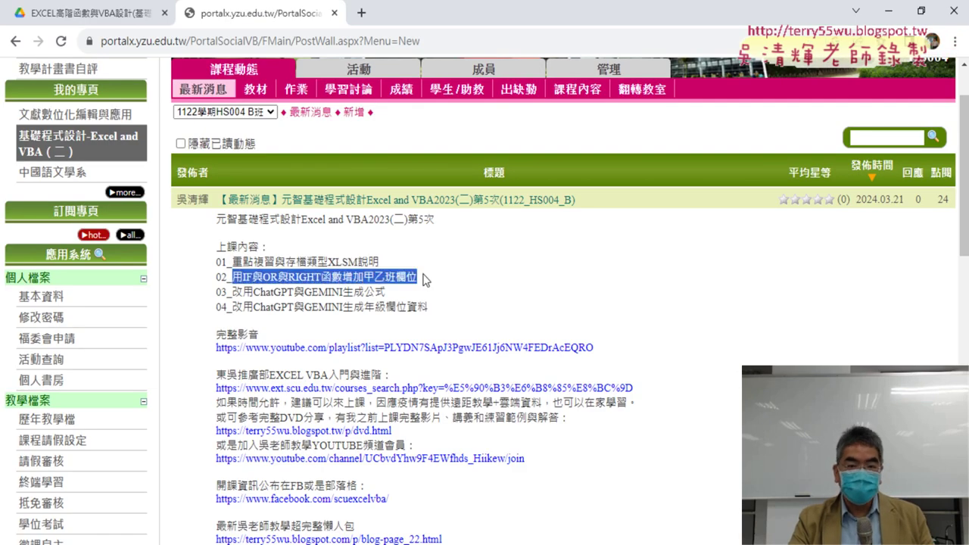
{"action": "left_click", "coordinate": [392, 277]}
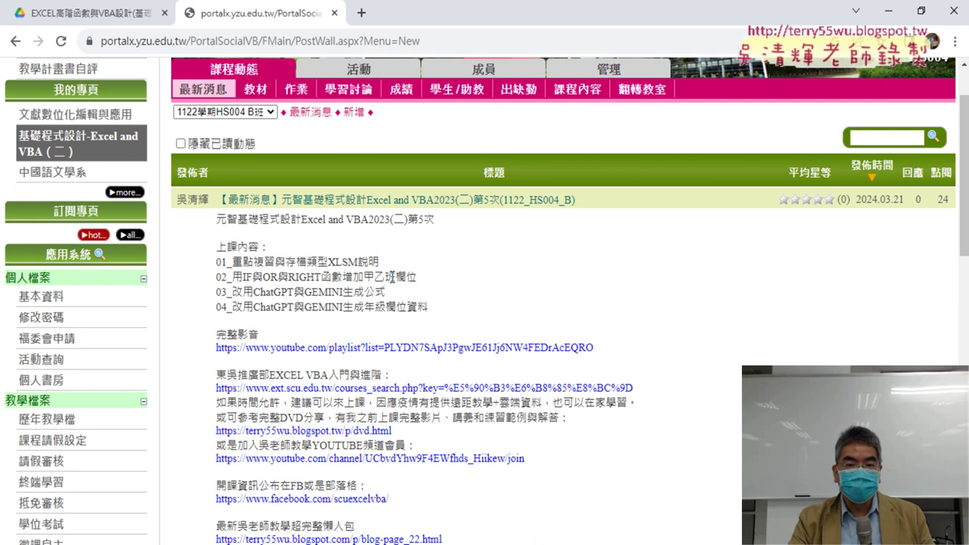
{"action": "left_click_drag", "start_coordinate": [364, 279], "coordinate": [396, 278]}
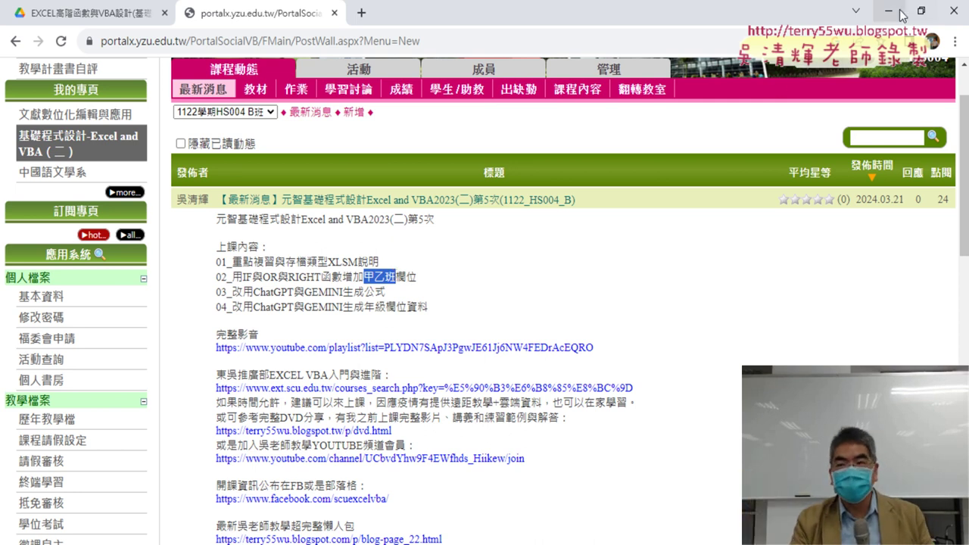
{"action": "key", "text": "alt+Tab"}
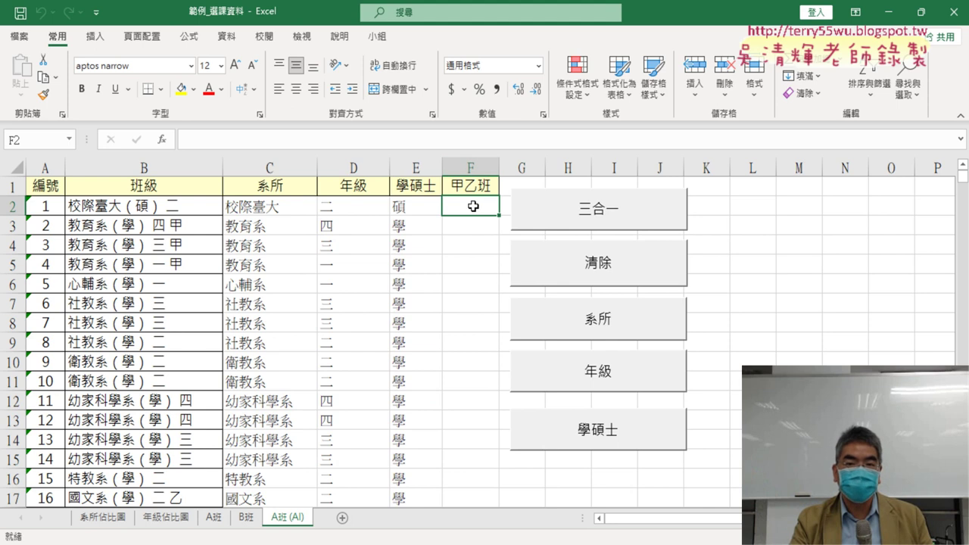
- Rename the F1 header from 甲乙班 to 甲乙丙班 by inserting 丙 with Zhuyin input
{"action": "double_click", "coordinate": [473, 189]}
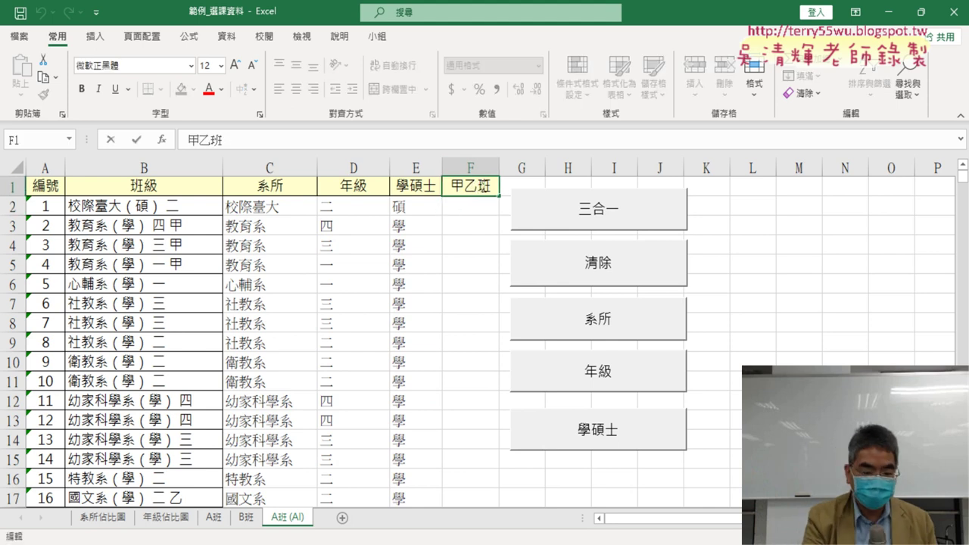
{"action": "type", "text": "b"}
{"action": "key", "text": "BackSpace"}
{"action": "type", "text": "ㄅ"}
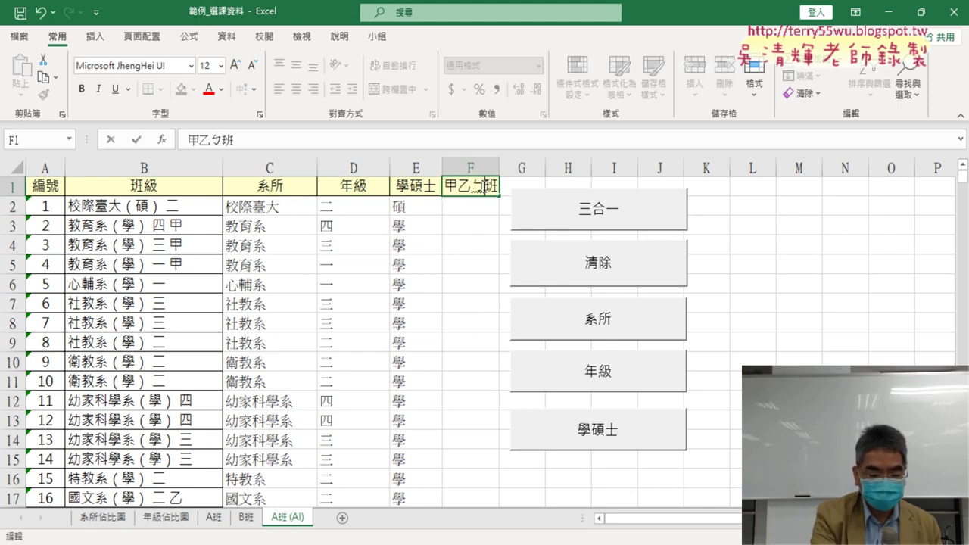
{"action": "type", "text": "ㄧㄥ"}
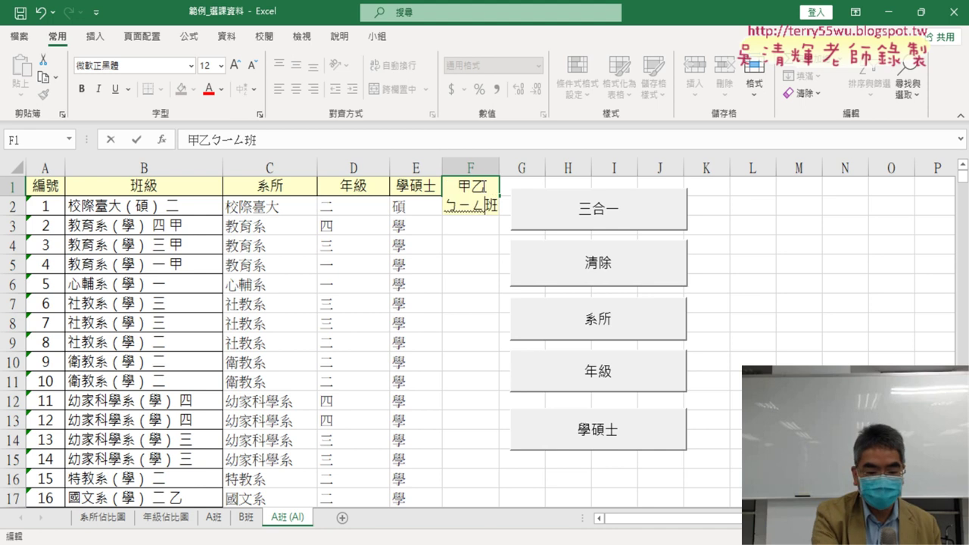
{"action": "type", "text": "ˇ"}
{"action": "key", "text": "Down"}
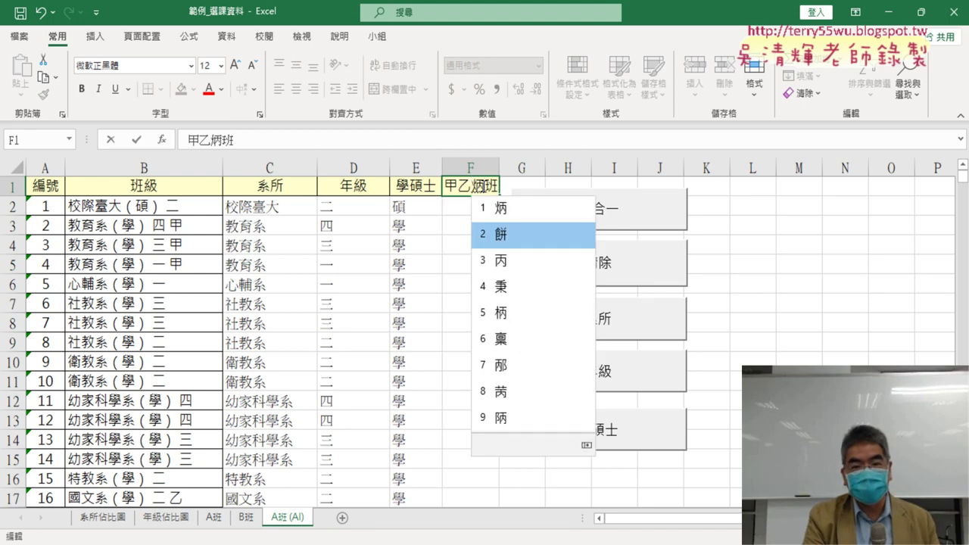
{"action": "key", "text": "Down"}
{"action": "key", "text": "Return"}
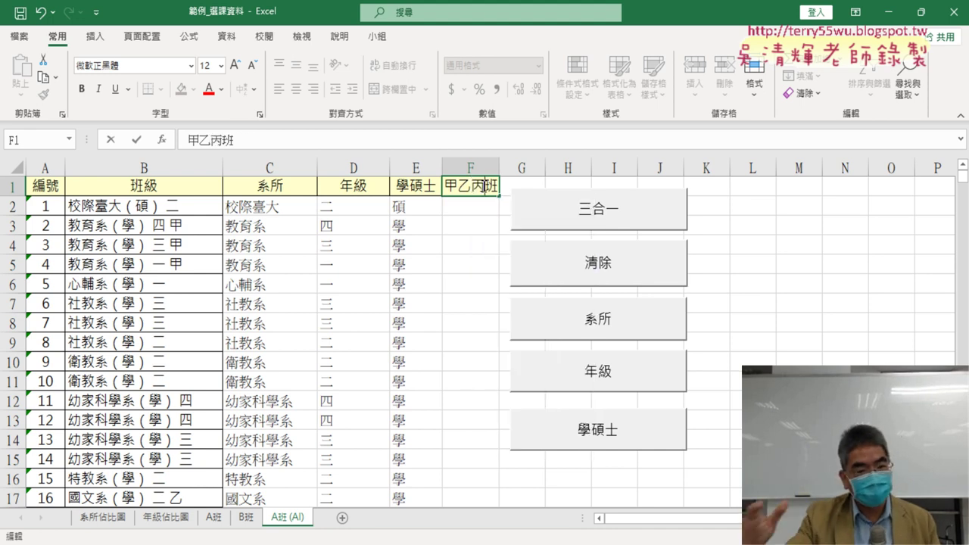
{"action": "left_click", "coordinate": [185, 337]}
- Locate a class name ending in 丙 and widen column F to fit the header
{"action": "scroll", "coordinate": [186, 337], "scroll_direction": "down", "scroll_amount": 3}
{"action": "scroll", "coordinate": [185, 337], "scroll_direction": "down", "scroll_amount": 3}
{"action": "scroll", "coordinate": [186, 337], "scroll_direction": "down", "scroll_amount": 3}
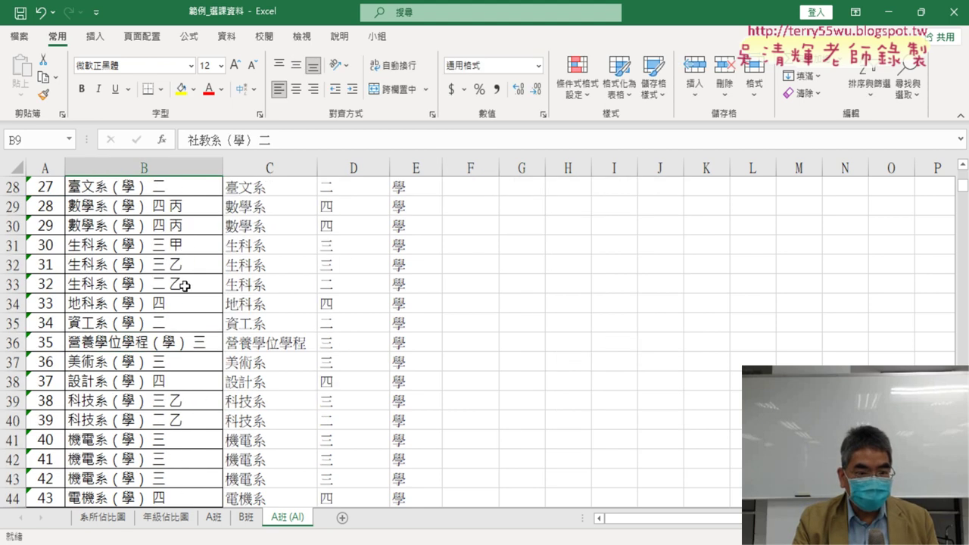
{"action": "left_click", "coordinate": [189, 211]}
{"action": "scroll", "coordinate": [183, 350], "scroll_direction": "down", "scroll_amount": 3}
{"action": "scroll", "coordinate": [183, 349], "scroll_direction": "down", "scroll_amount": 2}
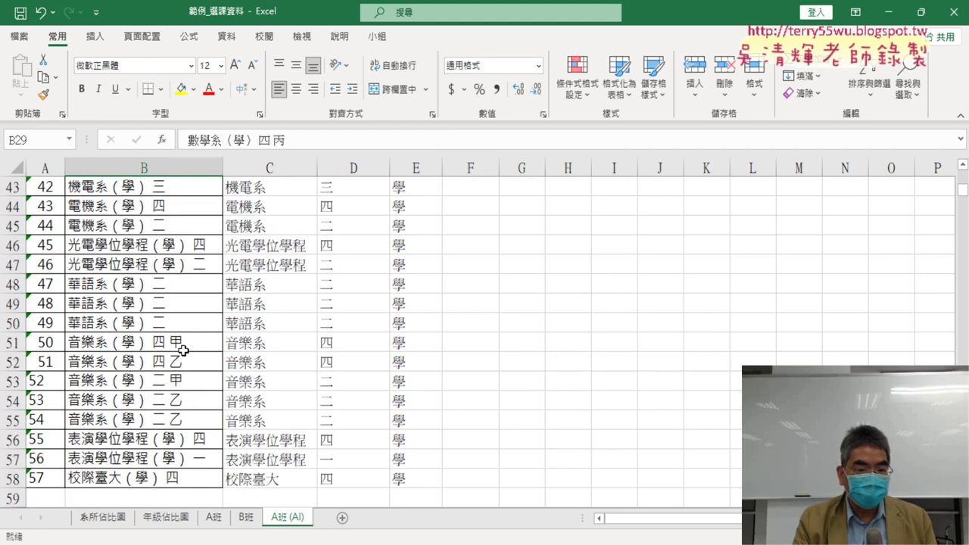
{"action": "scroll", "coordinate": [184, 349], "scroll_direction": "up", "scroll_amount": 7}
{"action": "scroll", "coordinate": [183, 350], "scroll_direction": "up", "scroll_amount": 7}
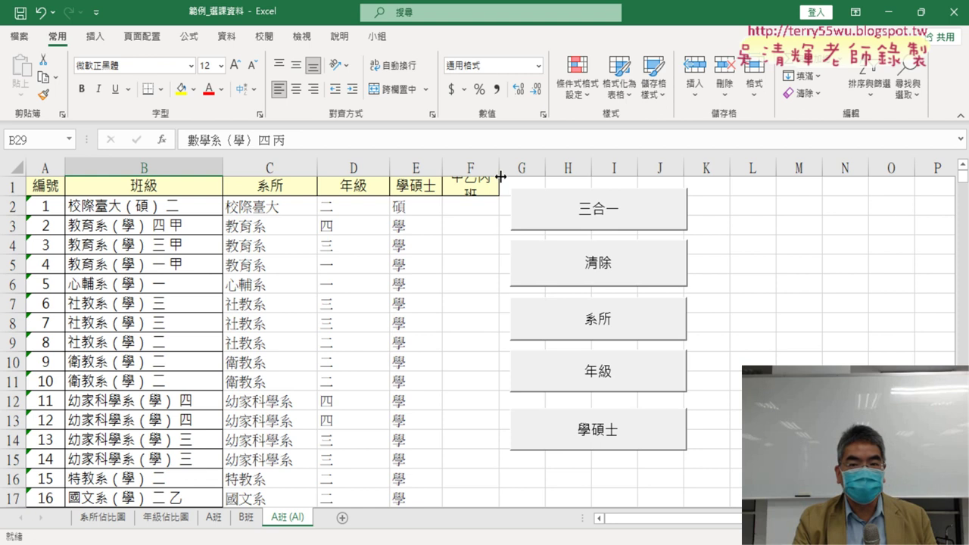
{"action": "left_click_drag", "start_coordinate": [499, 168], "coordinate": [512, 169]}
- Inspect the last characters of the class names in B2 and B3, then reselect F2
{"action": "left_click", "coordinate": [479, 205]}
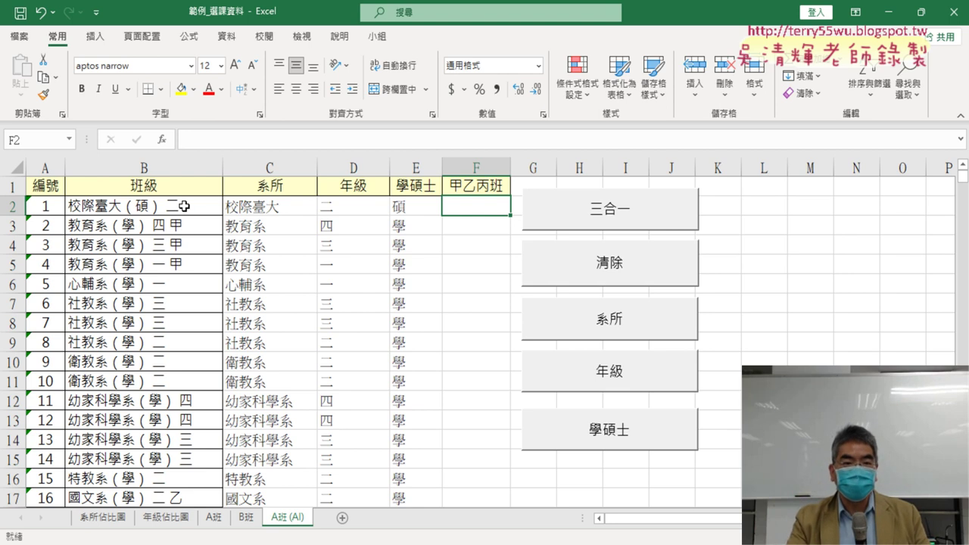
{"action": "left_click", "coordinate": [184, 206]}
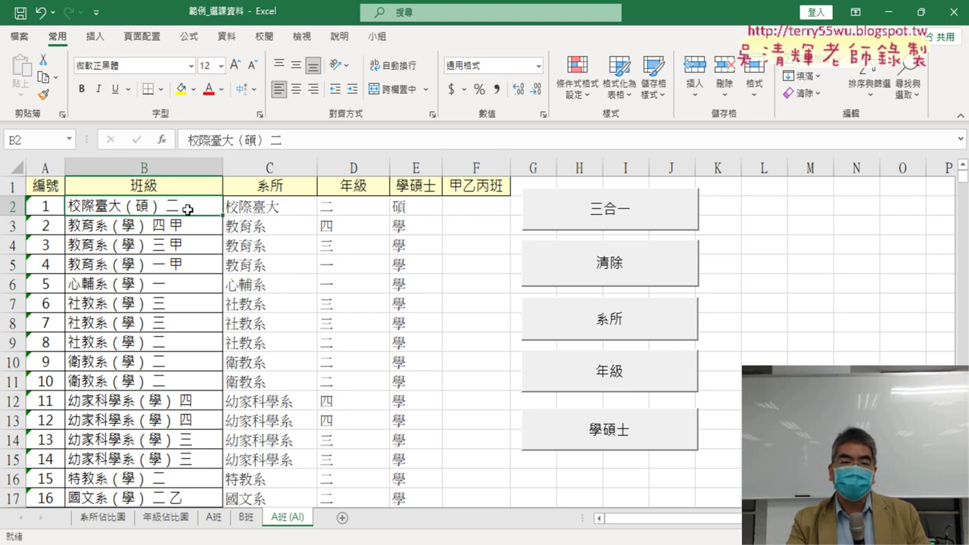
{"action": "left_click", "coordinate": [177, 229]}
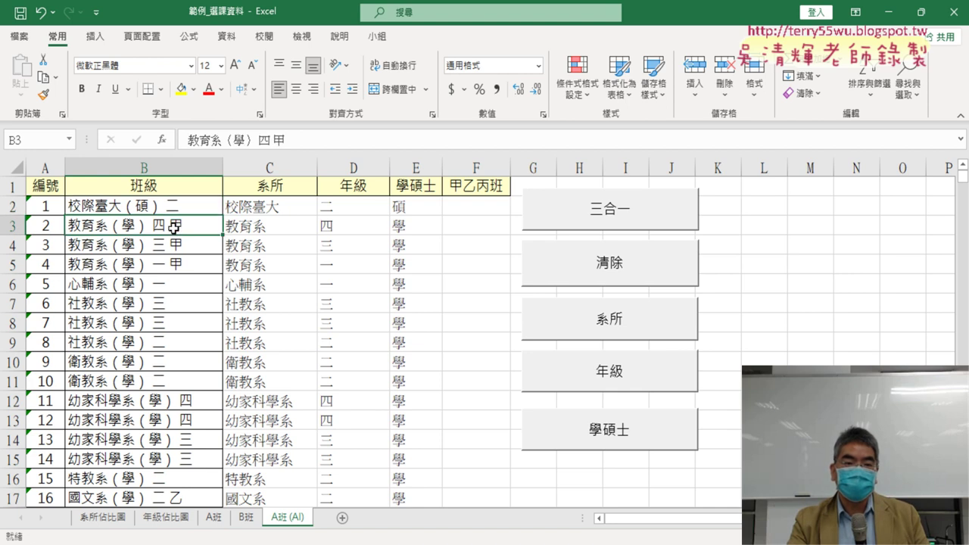
{"action": "double_click", "coordinate": [178, 226]}
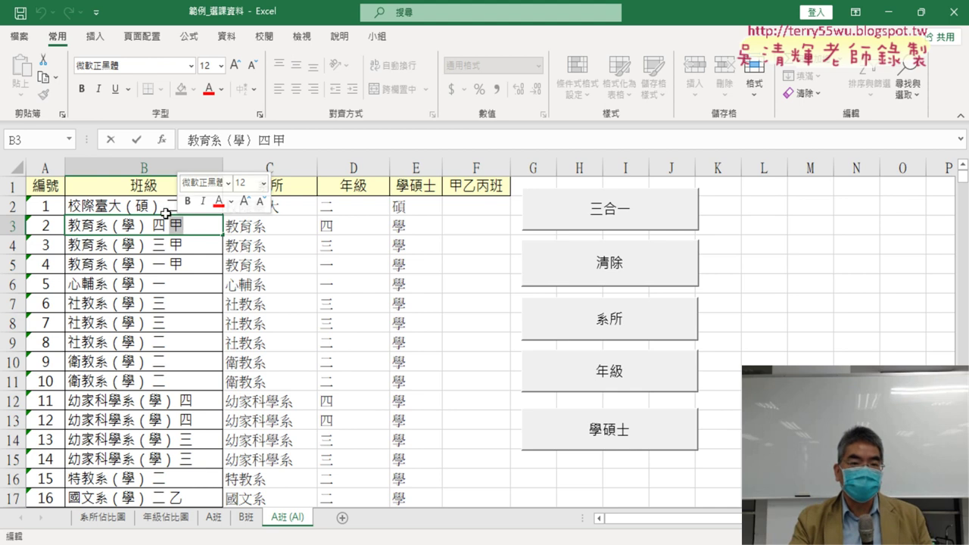
{"action": "key", "text": "Escape"}
{"action": "left_click", "coordinate": [476, 216]}
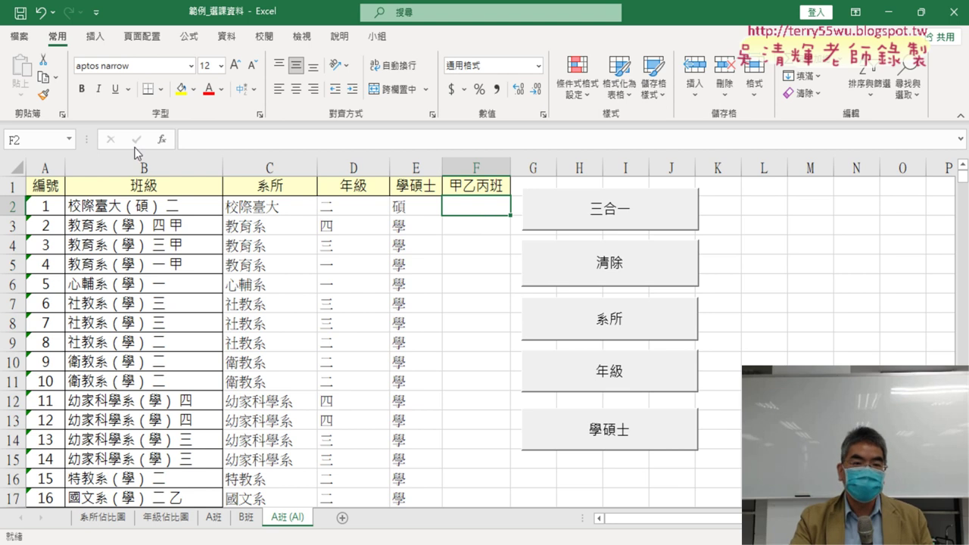
- Pick the RIGHT function from the Text category of Insert Function for F2
{"action": "left_click", "coordinate": [161, 139]}
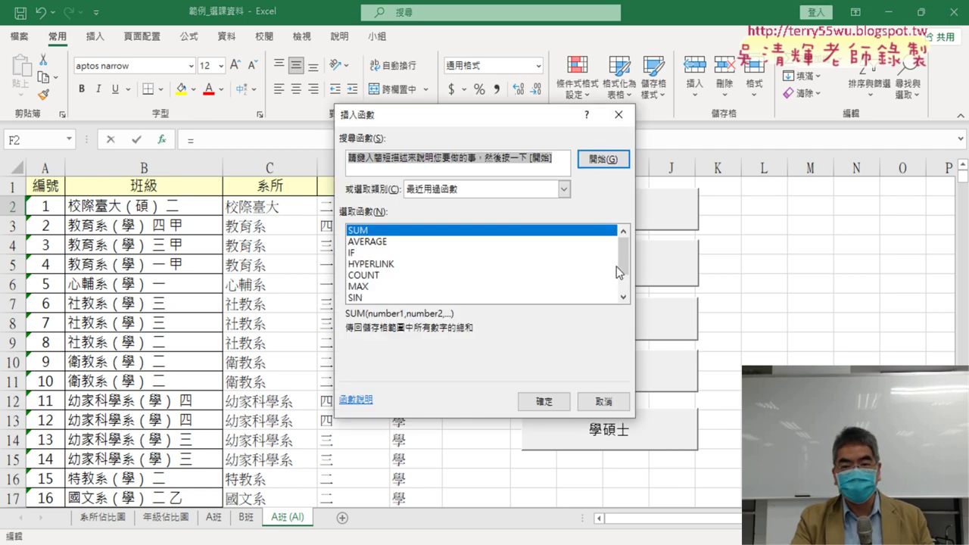
{"action": "left_click_drag", "start_coordinate": [620, 272], "coordinate": [619, 288]}
{"action": "left_click", "coordinate": [564, 190]}
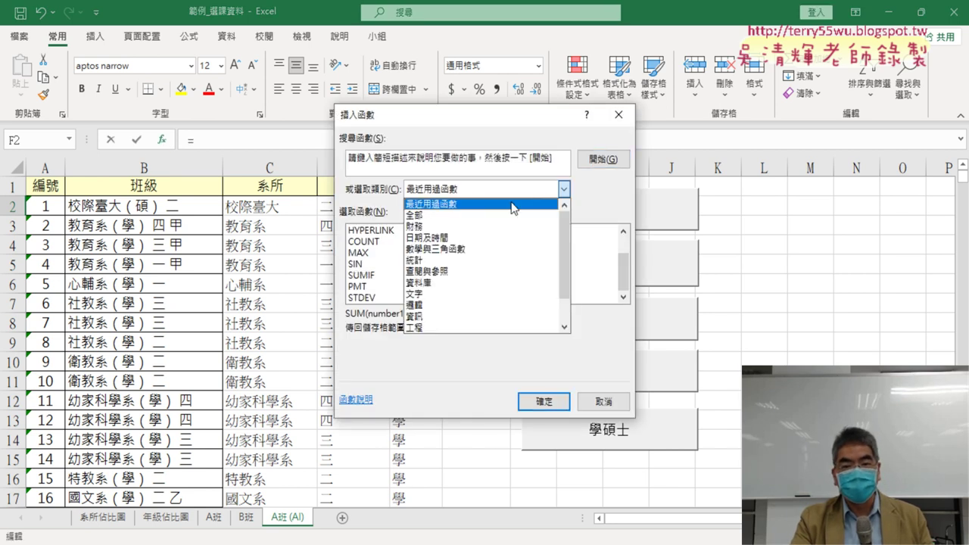
{"action": "left_click", "coordinate": [498, 294]}
{"action": "scroll", "coordinate": [627, 296], "scroll_direction": "down", "scroll_amount": 1}
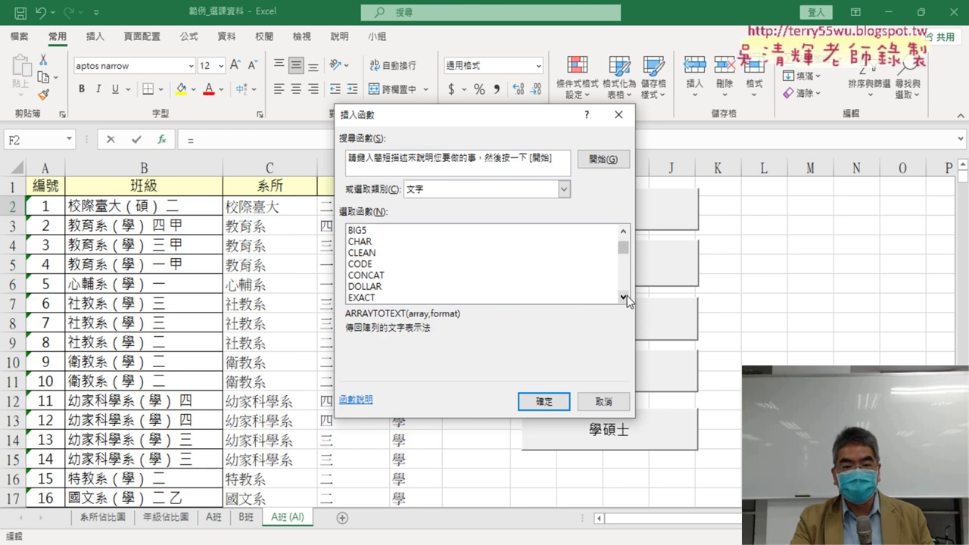
{"action": "scroll", "coordinate": [440, 284], "scroll_direction": "down", "scroll_amount": 1}
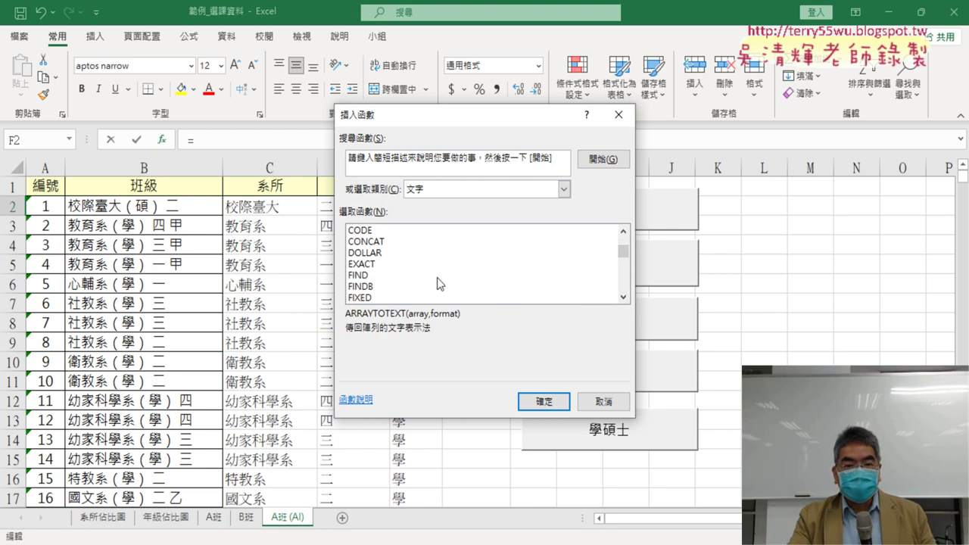
{"action": "scroll", "coordinate": [440, 284], "scroll_direction": "down", "scroll_amount": 1}
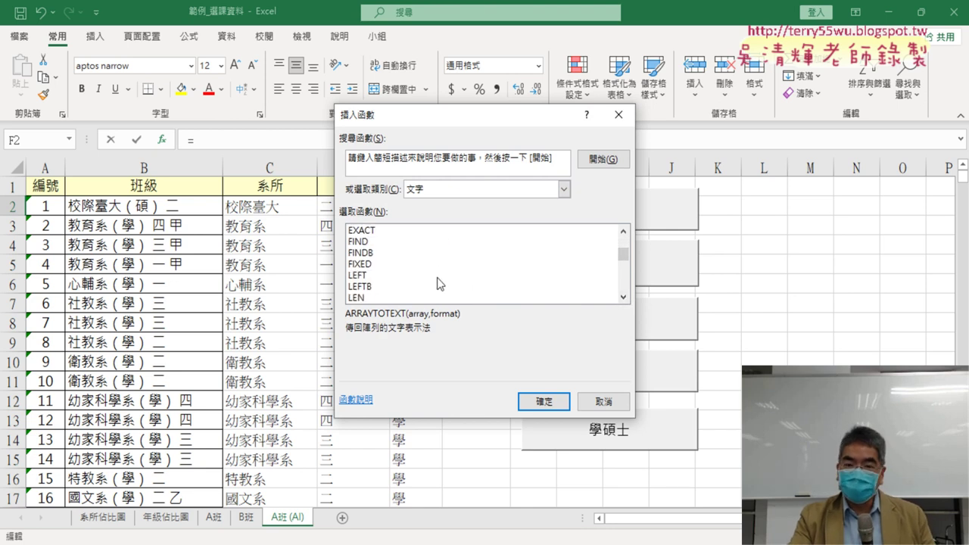
{"action": "scroll", "coordinate": [440, 284], "scroll_direction": "down", "scroll_amount": 1}
{"action": "scroll", "coordinate": [440, 284], "scroll_direction": "down", "scroll_amount": 1}
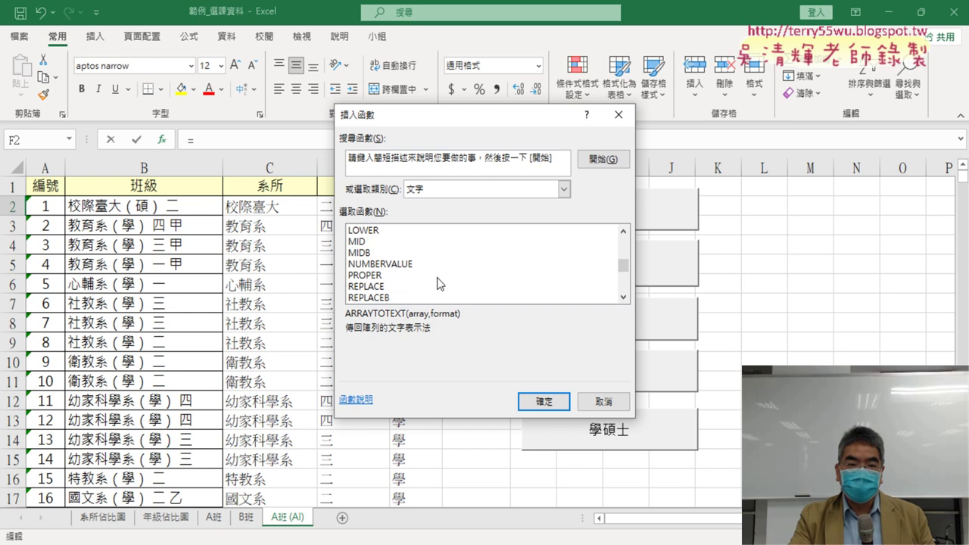
{"action": "scroll", "coordinate": [408, 288], "scroll_direction": "down", "scroll_amount": 1}
{"action": "left_click", "coordinate": [368, 287]}
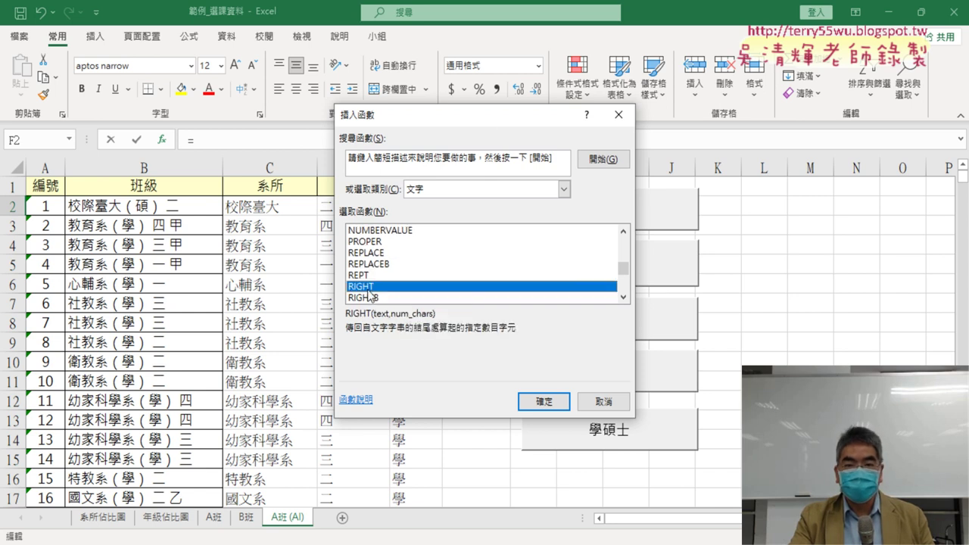
{"action": "left_click_drag", "start_coordinate": [489, 119], "coordinate": [604, 124]}
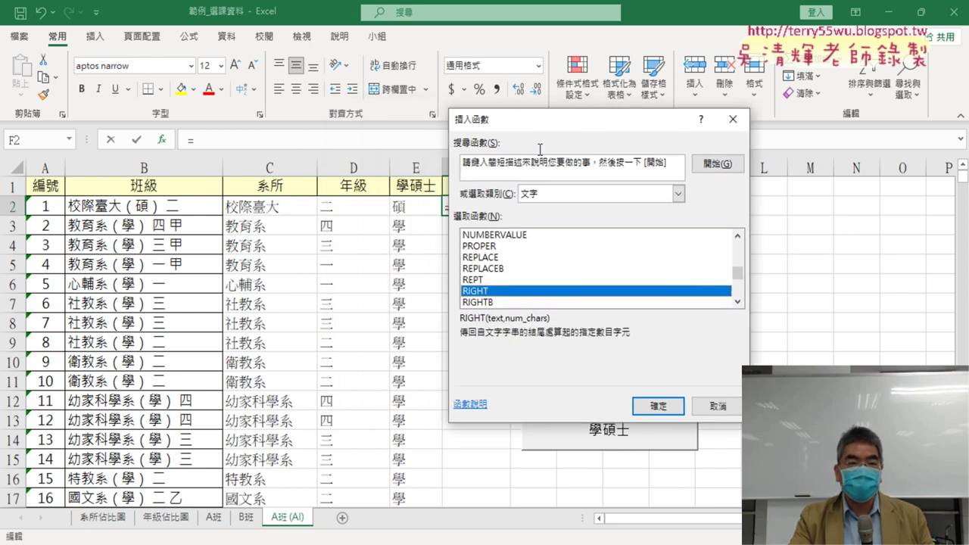
- Give RIGHT the arguments Text B2 and Num_chars 1, producing =RIGHT(B2,1)
{"action": "left_click", "coordinate": [644, 406]}
{"action": "left_click", "coordinate": [175, 212]}
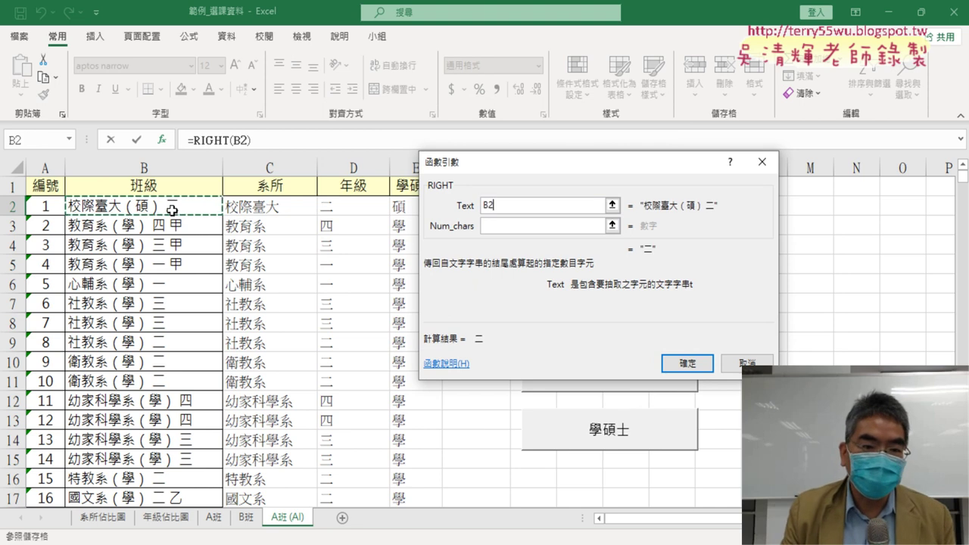
{"action": "left_click", "coordinate": [528, 231]}
{"action": "type", "text": "1"}
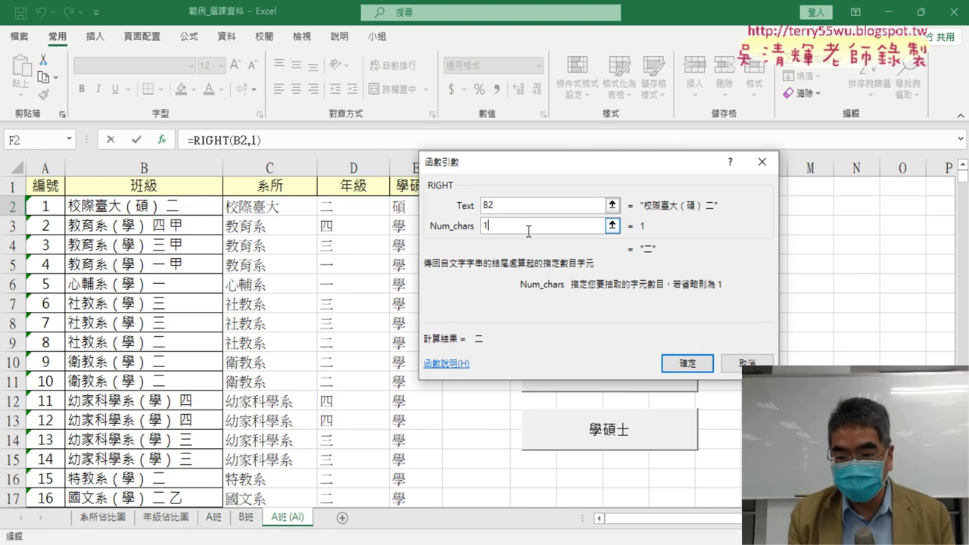
{"action": "left_click", "coordinate": [687, 363]}
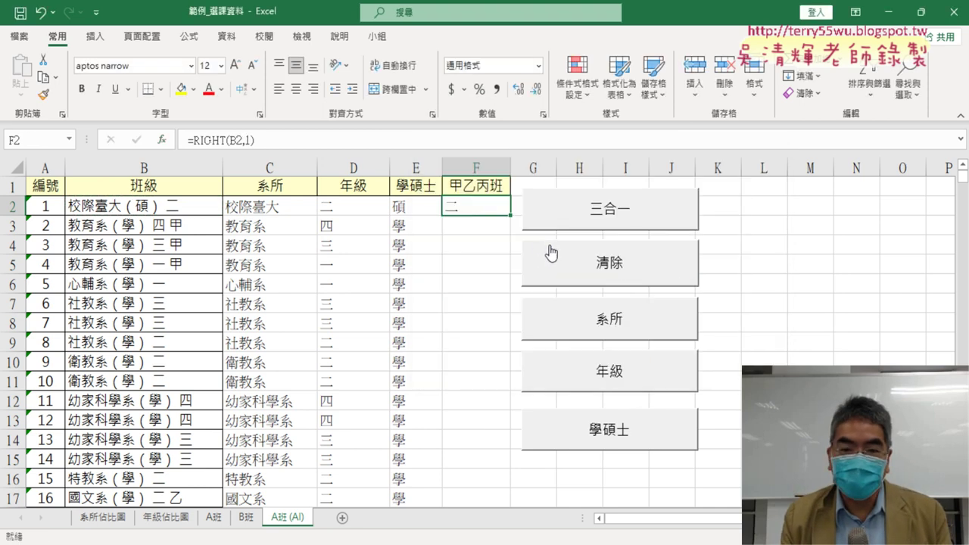
- Auto-fill F2's =RIGHT(B2,1) formula down to F57
{"action": "double_click", "coordinate": [510, 215]}
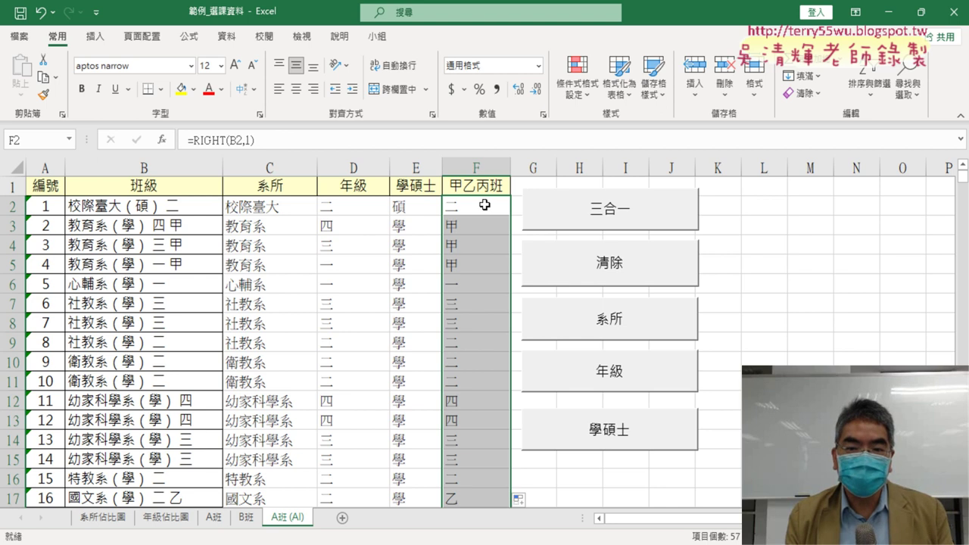
{"action": "left_click", "coordinate": [485, 204]}
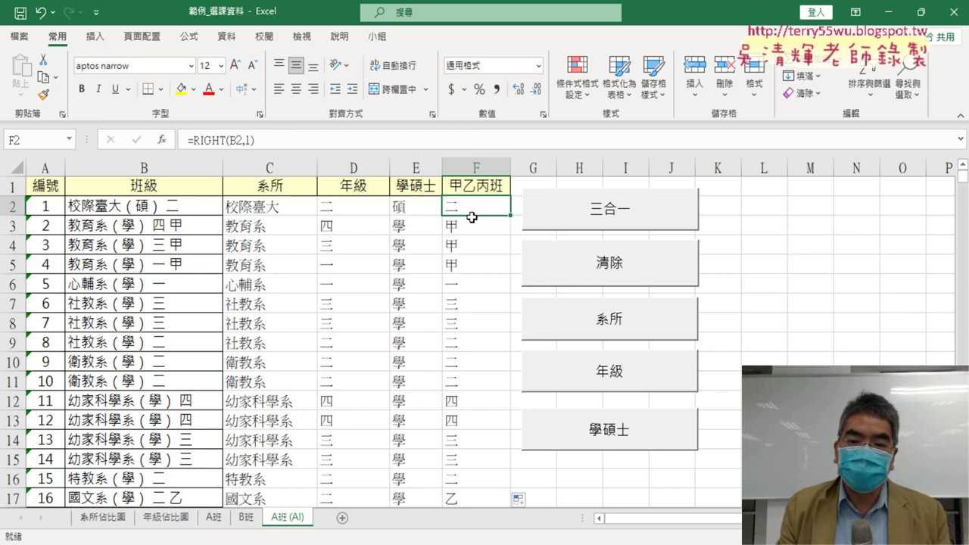
- Cut RIGHT(B2,1) out of F2's formula, leaving a bare =, and open Insert Function's categories
{"action": "left_click", "coordinate": [197, 140]}
{"action": "left_click_drag", "start_coordinate": [188, 141], "coordinate": [254, 141]}
{"action": "right_click", "coordinate": [234, 141]}
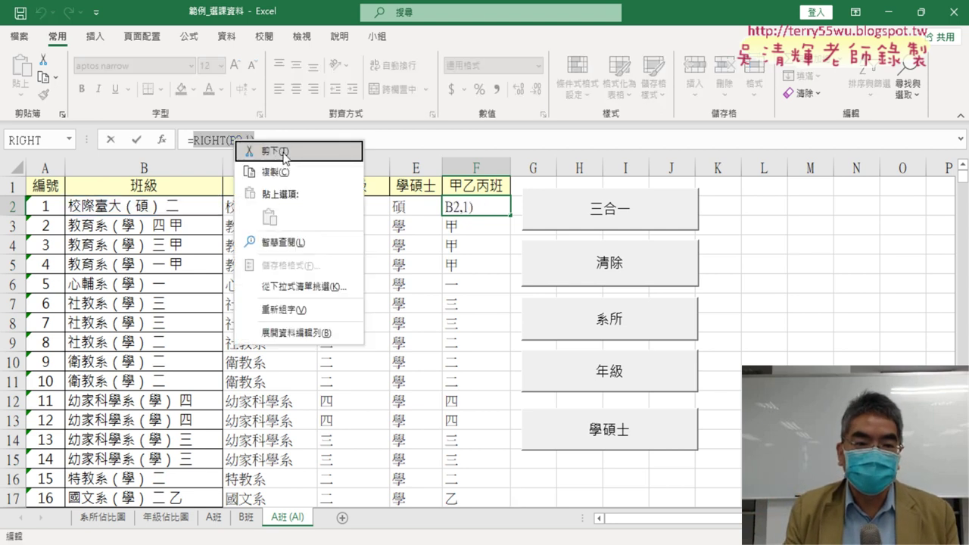
{"action": "left_click", "coordinate": [271, 151]}
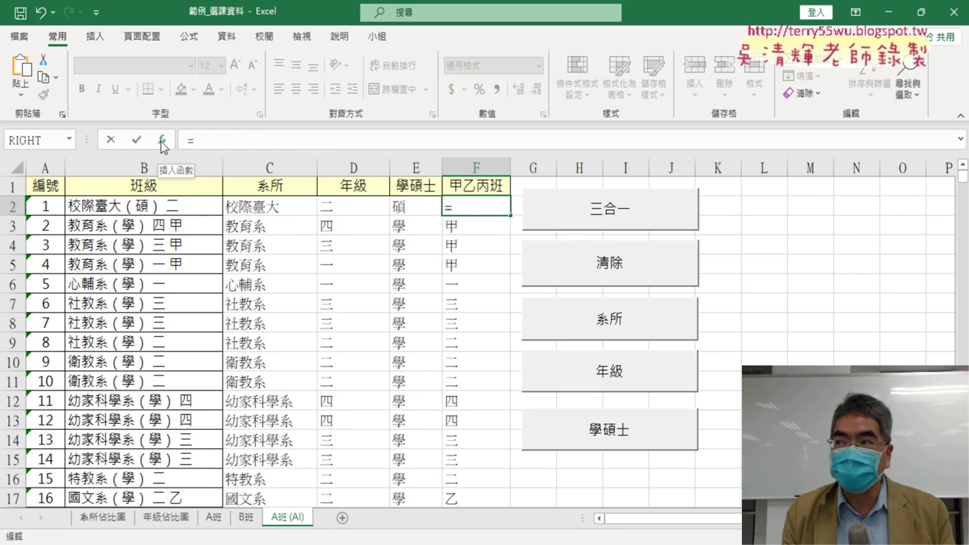
{"action": "left_click", "coordinate": [162, 141]}
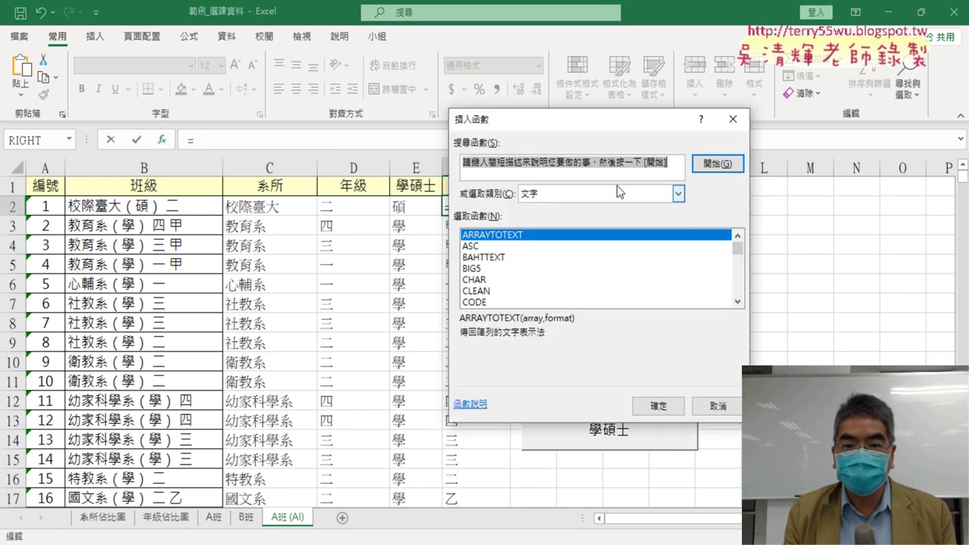
{"action": "left_click", "coordinate": [618, 192]}
- Choose IF from the 邏輯 functions and set Logical_test to RIGHT(B2,1)="甲"
{"action": "left_click", "coordinate": [556, 309]}
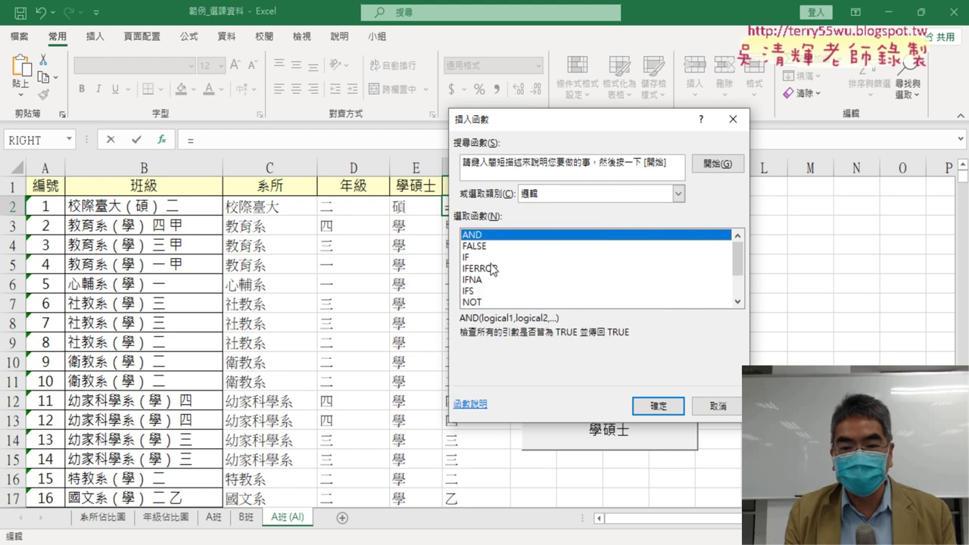
{"action": "double_click", "coordinate": [484, 258]}
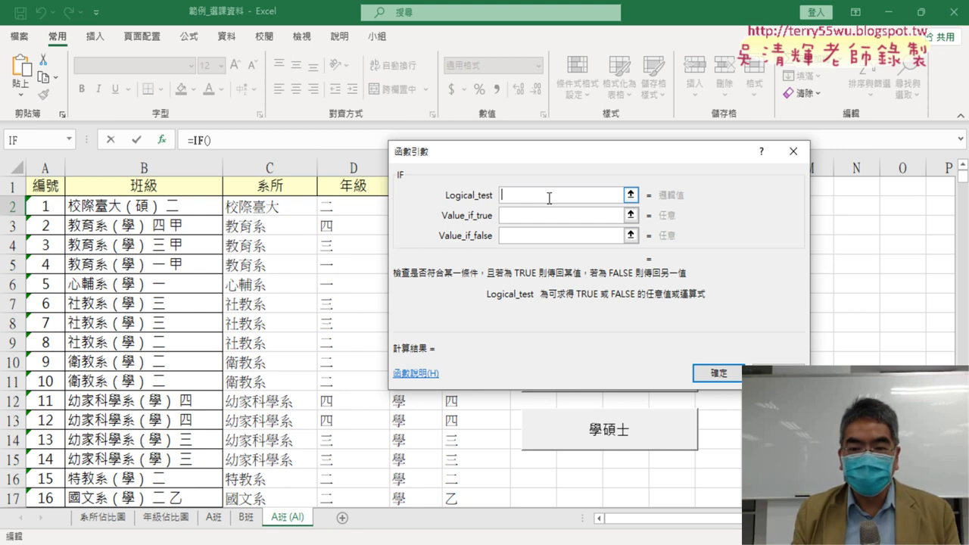
{"action": "type", "text": "RIGHT(B2,1)"}
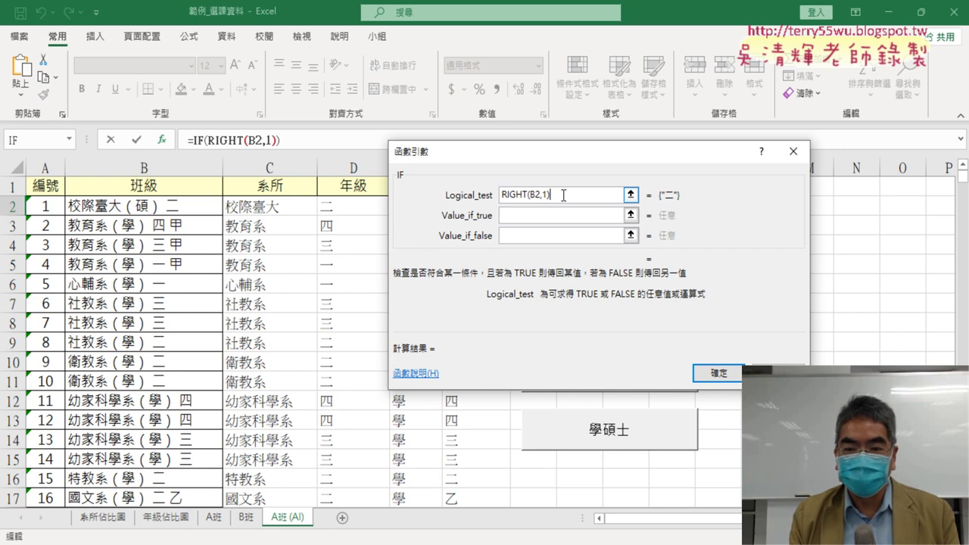
{"action": "type", "text": "="}
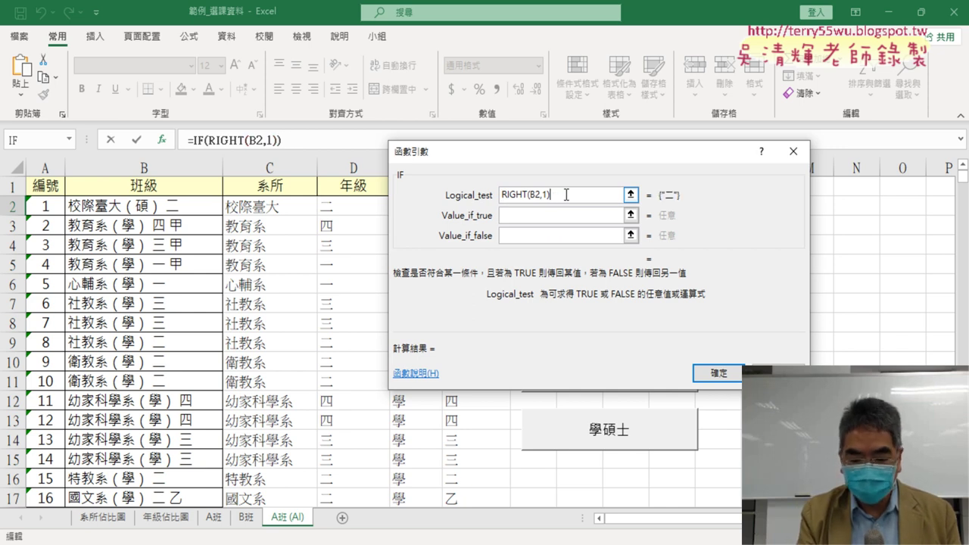
{"action": "type", "text": "\""}
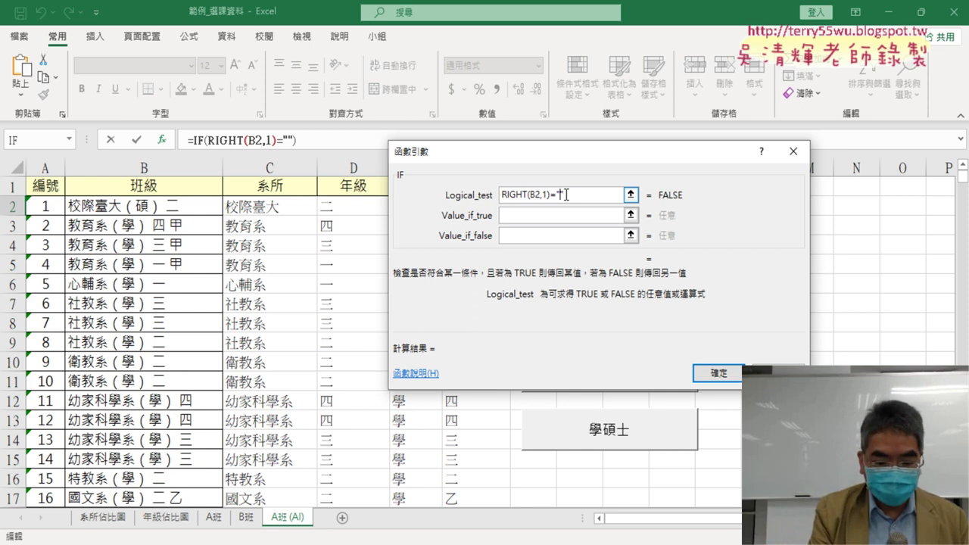
{"action": "type", "text": "ㄐ一ㄚˇ"}
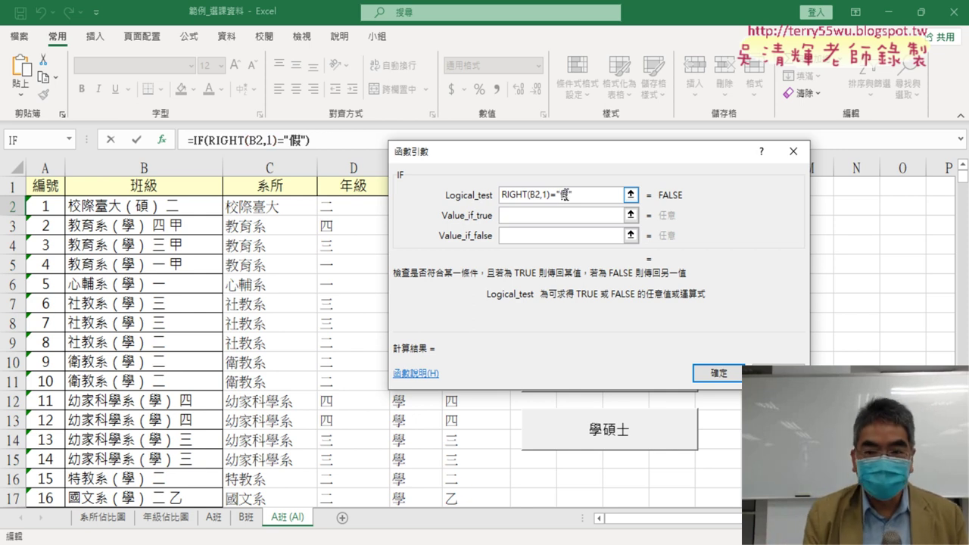
{"action": "key", "text": "Down"}
{"action": "key", "text": "Return"}
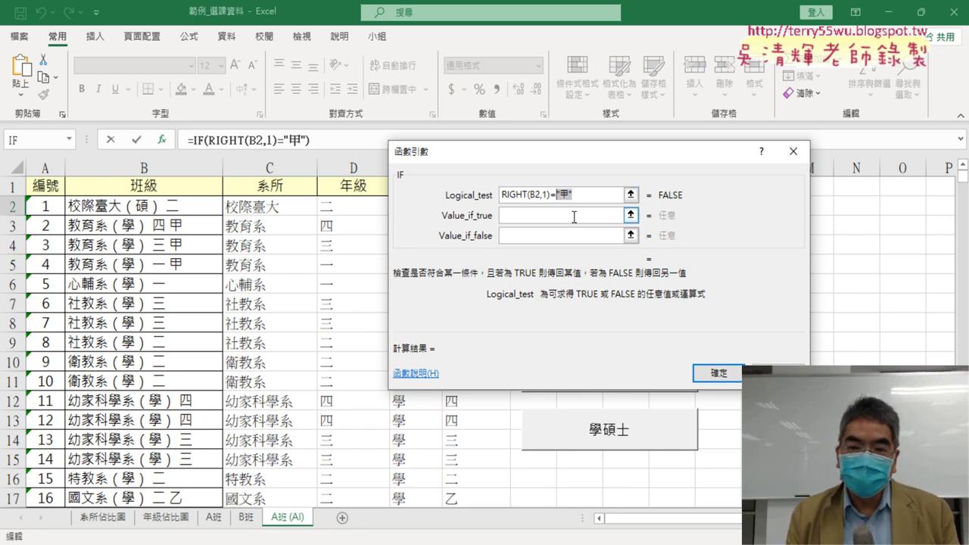
- Copy the RIGHT(B2,1) expression from the logical test
{"action": "left_click_drag", "start_coordinate": [554, 196], "coordinate": [492, 199]}
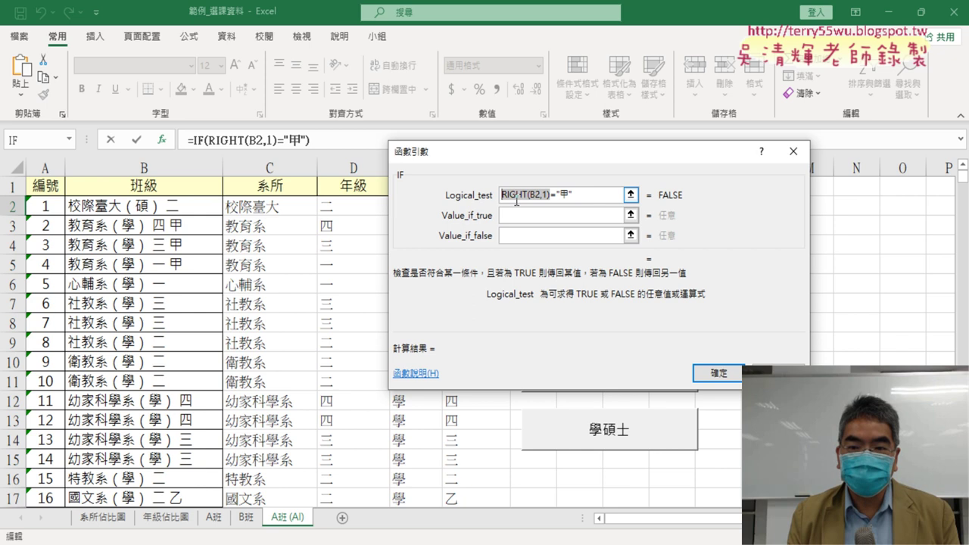
{"action": "right_click", "coordinate": [517, 200]}
{"action": "left_click", "coordinate": [532, 225]}
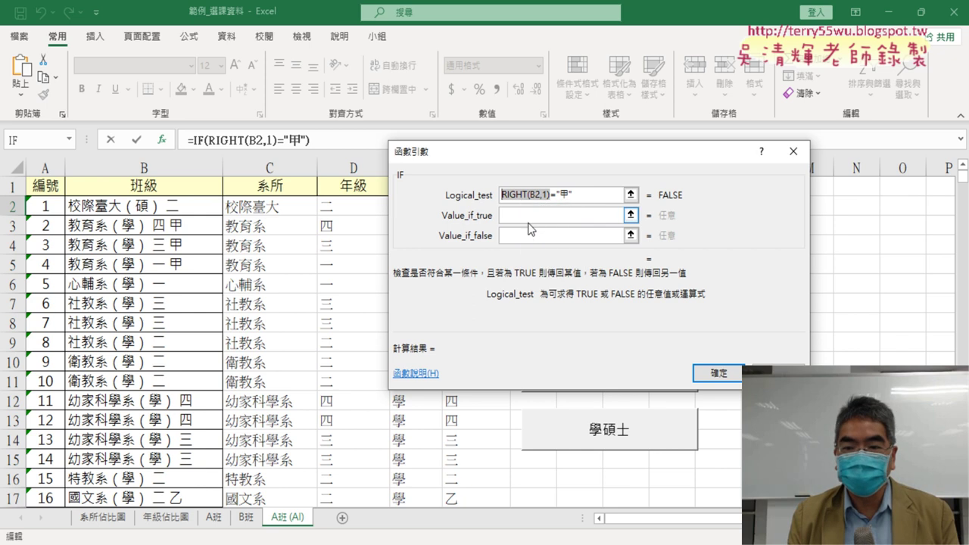
- Set Value_if_true to RIGHT(B2,1) and Value_if_false to "", then confirm the IF formula
{"action": "left_click", "coordinate": [530, 229]}
{"action": "right_click", "coordinate": [529, 221]}
{"action": "left_click", "coordinate": [555, 270]}
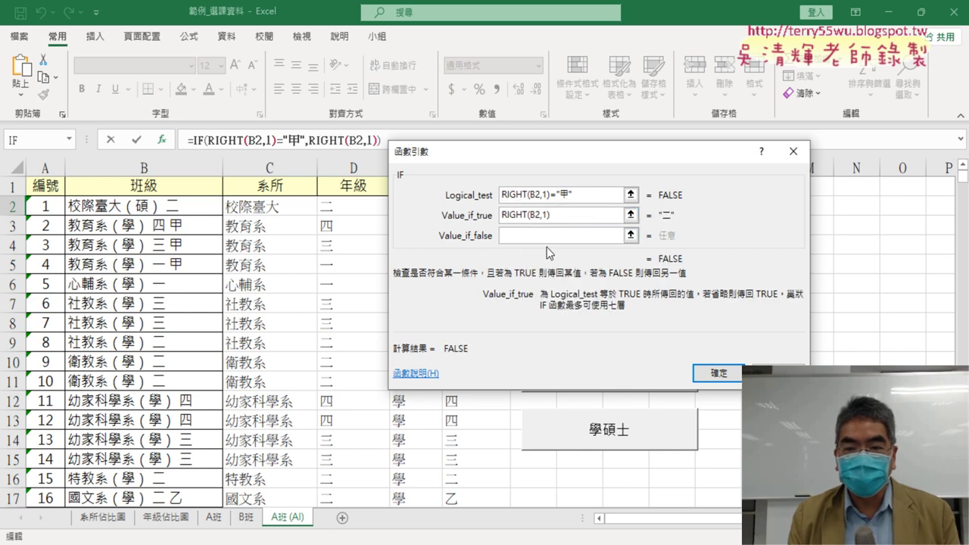
{"action": "left_click", "coordinate": [546, 237]}
{"action": "type", "text": "\"\""}
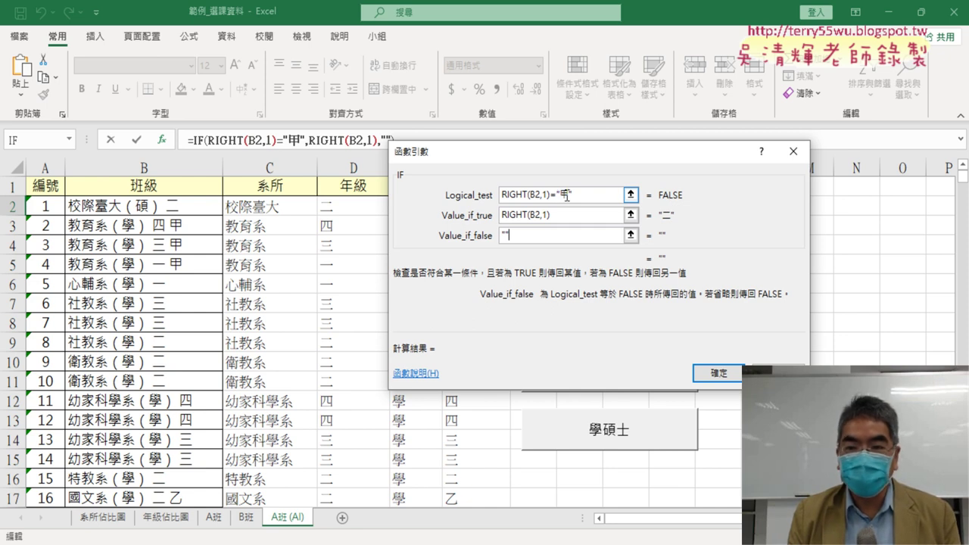
{"action": "mouse_move", "coordinate": [564, 215]}
{"action": "left_mouse_down"}
{"action": "mouse_move", "coordinate": [503, 218]}
{"action": "mouse_move", "coordinate": [502, 235]}
{"action": "left_mouse_up"}
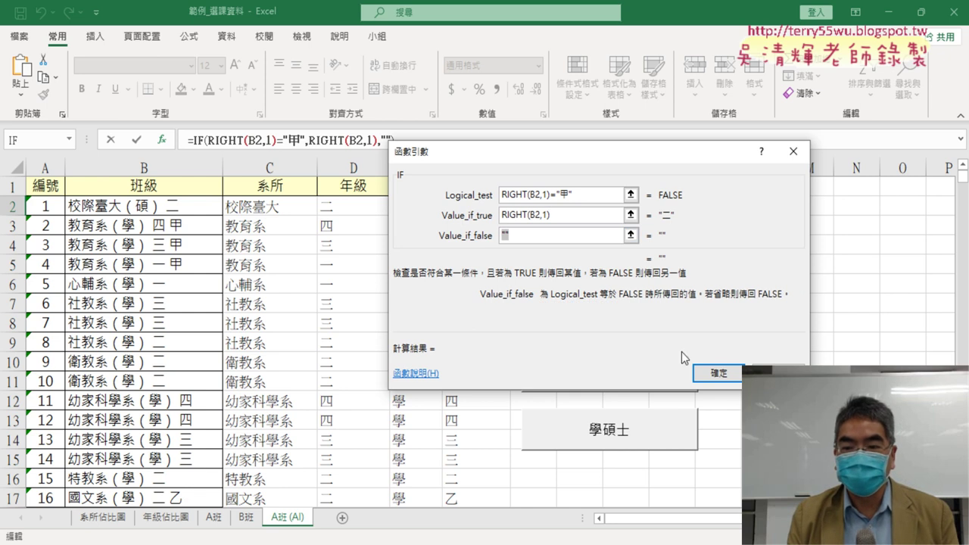
{"action": "left_click_drag", "start_coordinate": [470, 155], "coordinate": [408, 192]}
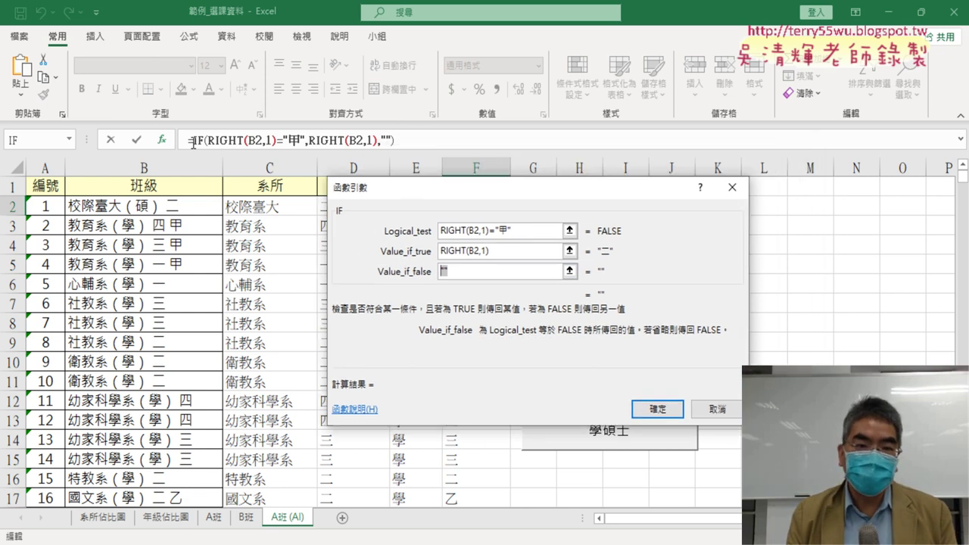
{"action": "left_click", "coordinate": [656, 409]}
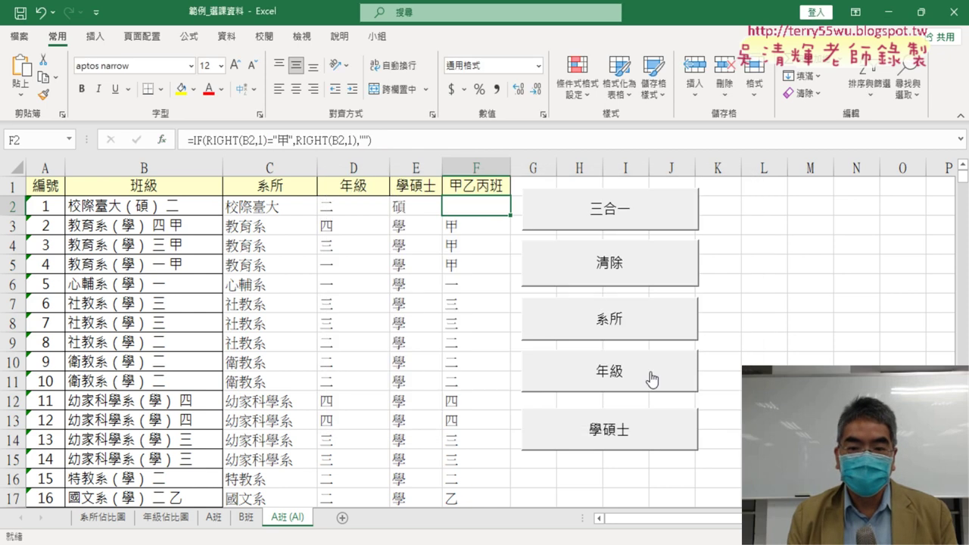
- Fill the IF formula down column F, review the 甲 results, and reopen F2's formula
{"action": "double_click", "coordinate": [511, 216]}
{"action": "scroll", "coordinate": [511, 219], "scroll_direction": "down", "scroll_amount": 4}
{"action": "scroll", "coordinate": [512, 219], "scroll_direction": "down", "scroll_amount": 2}
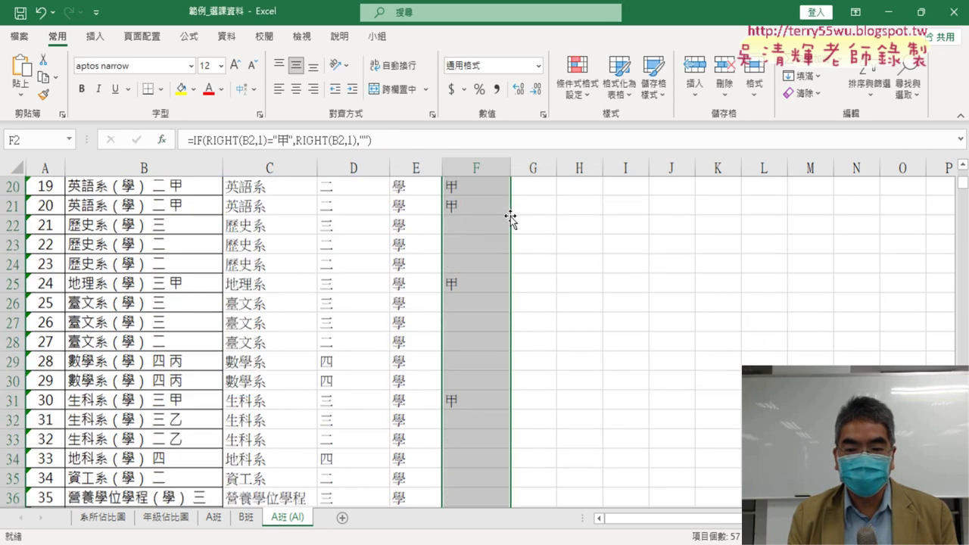
{"action": "scroll", "coordinate": [511, 219], "scroll_direction": "down", "scroll_amount": 5}
{"action": "scroll", "coordinate": [511, 218], "scroll_direction": "down", "scroll_amount": 2}
{"action": "scroll", "coordinate": [511, 219], "scroll_direction": "down", "scroll_amount": 3}
{"action": "scroll", "coordinate": [511, 219], "scroll_direction": "up", "scroll_amount": 3}
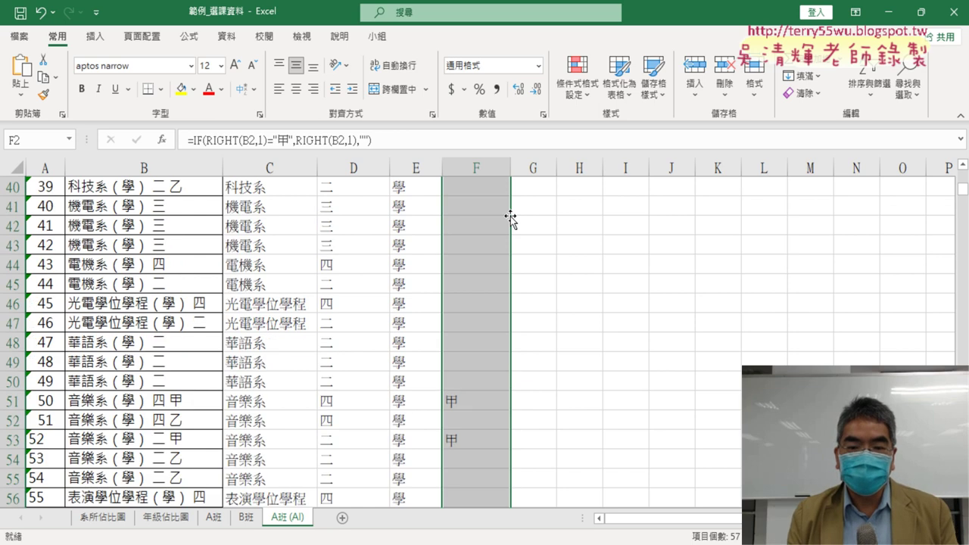
{"action": "scroll", "coordinate": [511, 219], "scroll_direction": "up", "scroll_amount": 7}
{"action": "scroll", "coordinate": [511, 218], "scroll_direction": "up", "scroll_amount": 3}
{"action": "scroll", "coordinate": [511, 219], "scroll_direction": "up", "scroll_amount": 3}
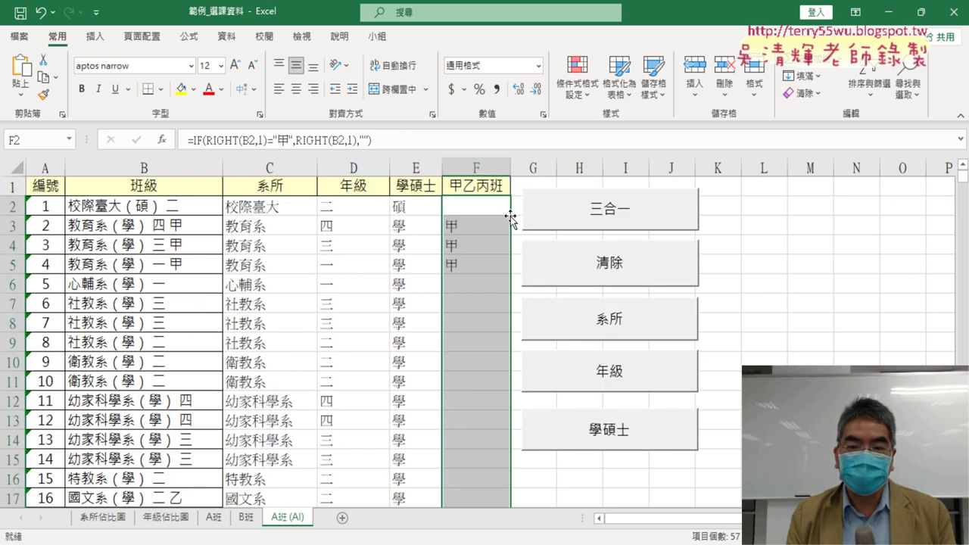
{"action": "left_click", "coordinate": [474, 207]}
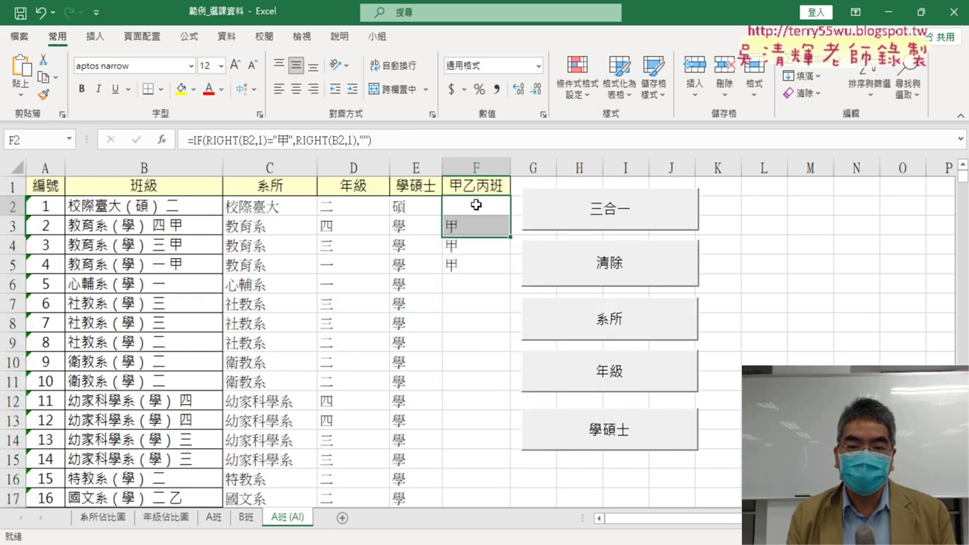
{"action": "left_click", "coordinate": [198, 141]}
- In F2's IF arguments, insert "or(" at the start of the RIGHT(B2,1)="甲" logical test
{"action": "left_click", "coordinate": [162, 140]}
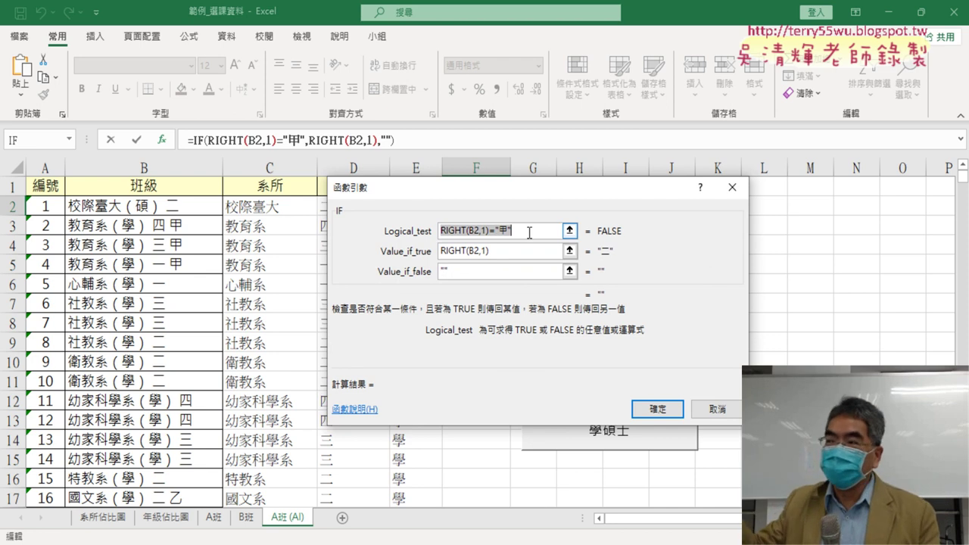
{"action": "left_click", "coordinate": [529, 233]}
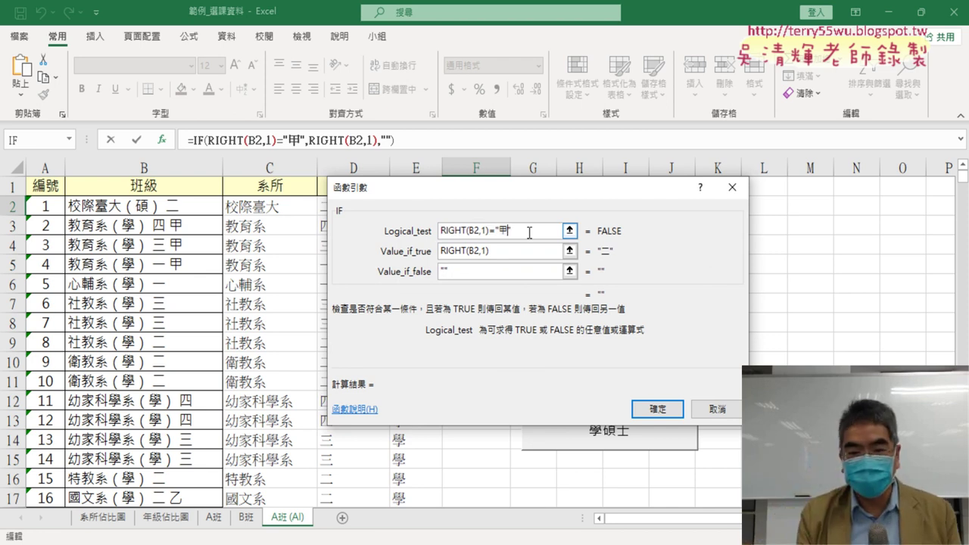
{"action": "key", "text": "Home"}
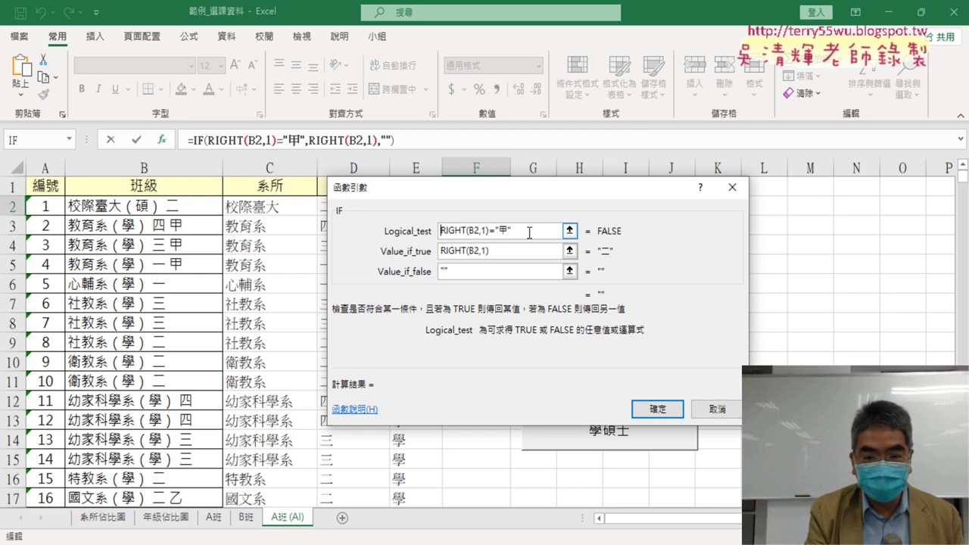
{"action": "type", "text": "or"}
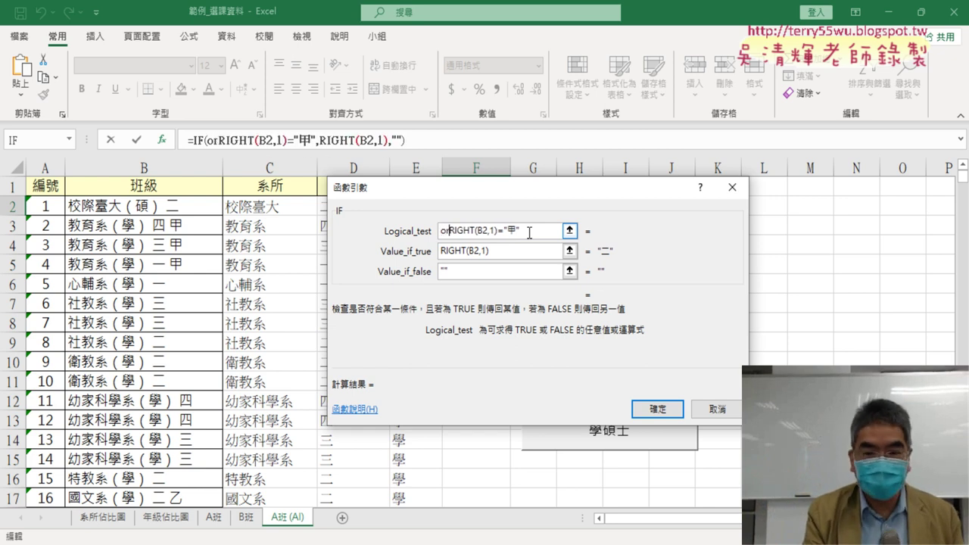
{"action": "type", "text": "("}
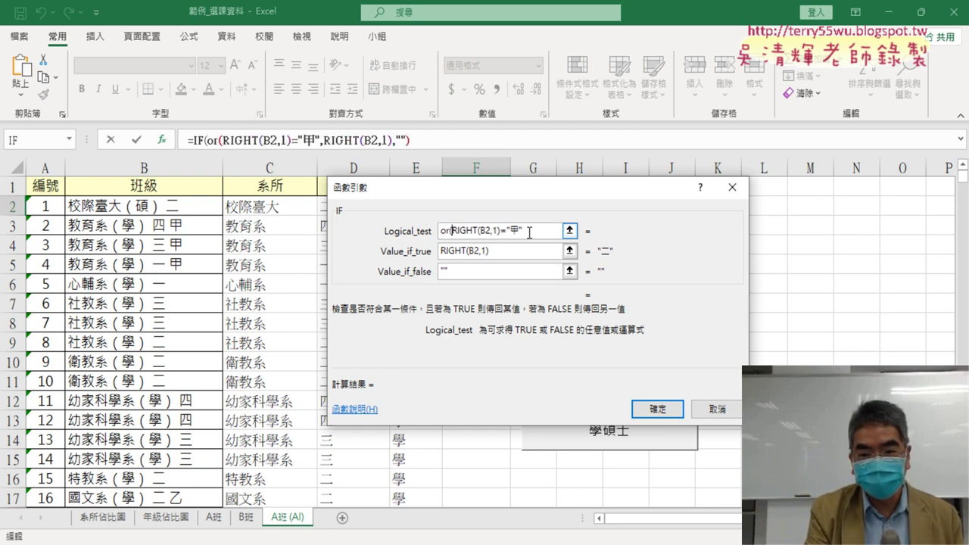